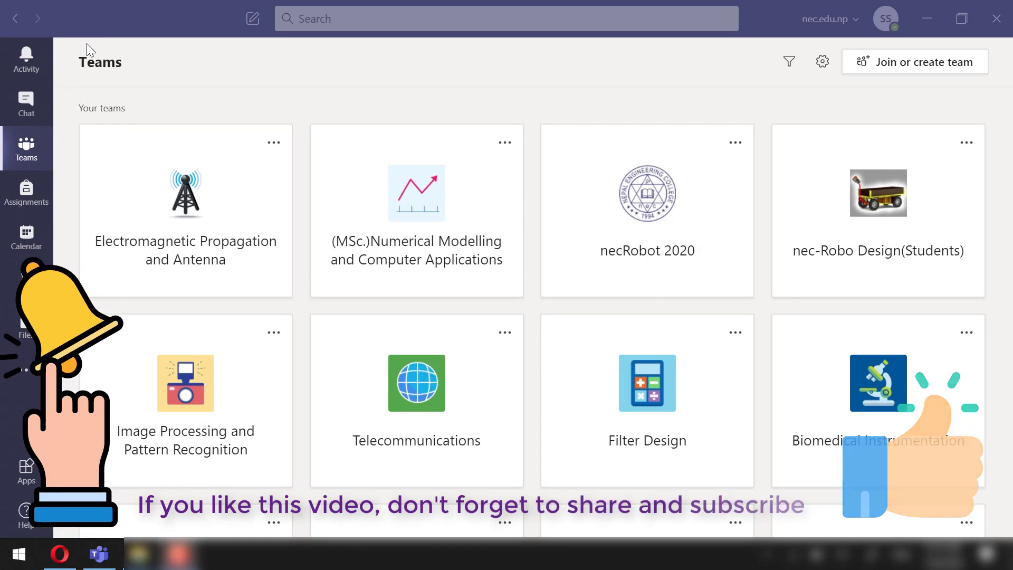
Create a new Class team named 'Demo Assignment Class'
{"action": "left_click", "coordinate": [906, 66]}
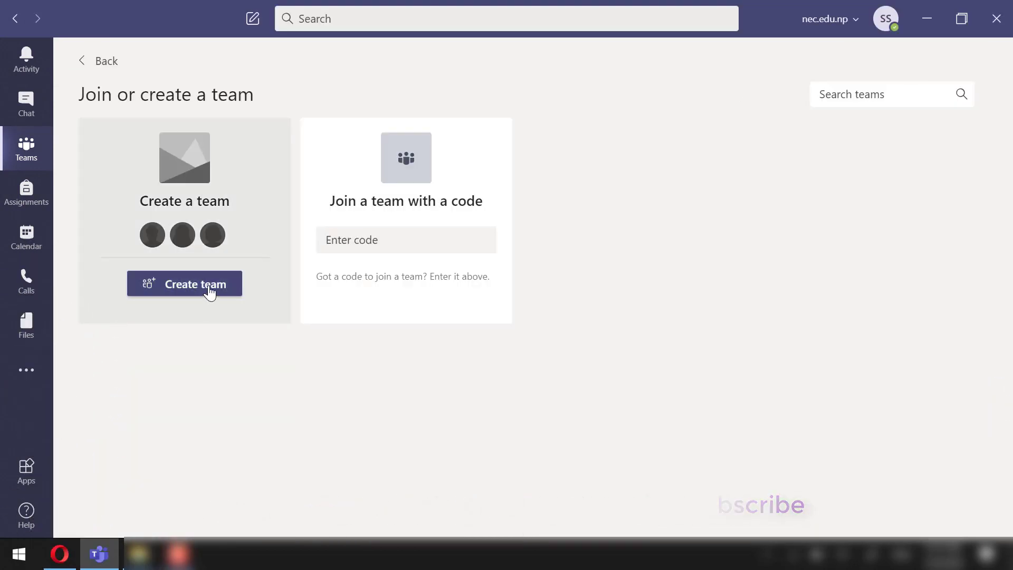
{"action": "left_click", "coordinate": [210, 290]}
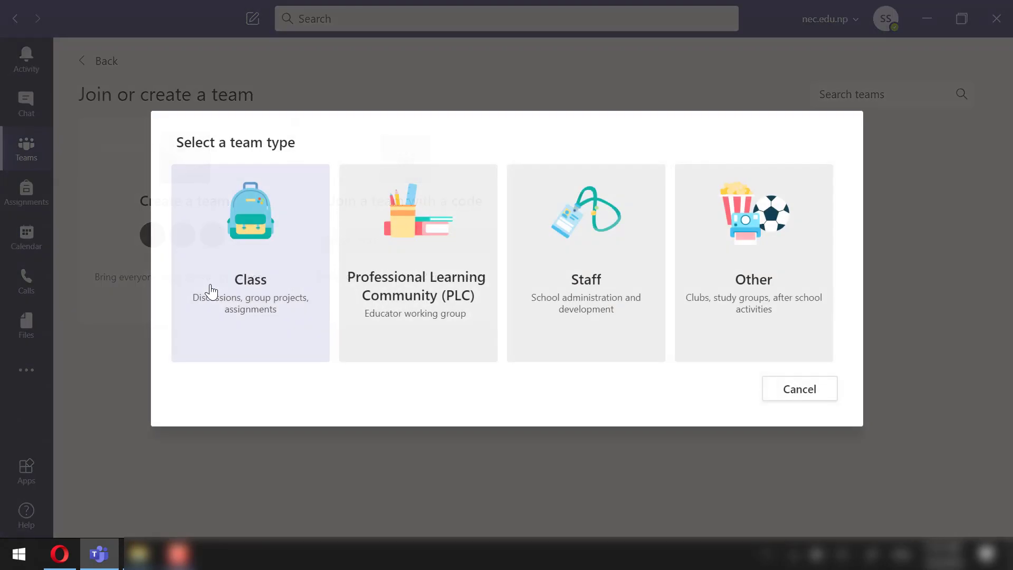
{"action": "left_click", "coordinate": [258, 259]}
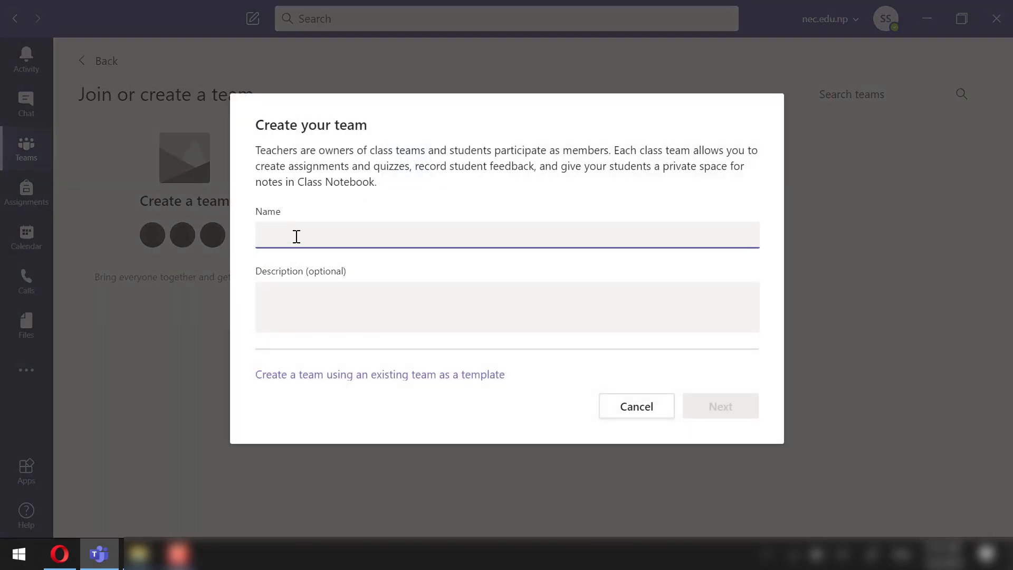
{"action": "type", "text": "Demo Assignment Class"}
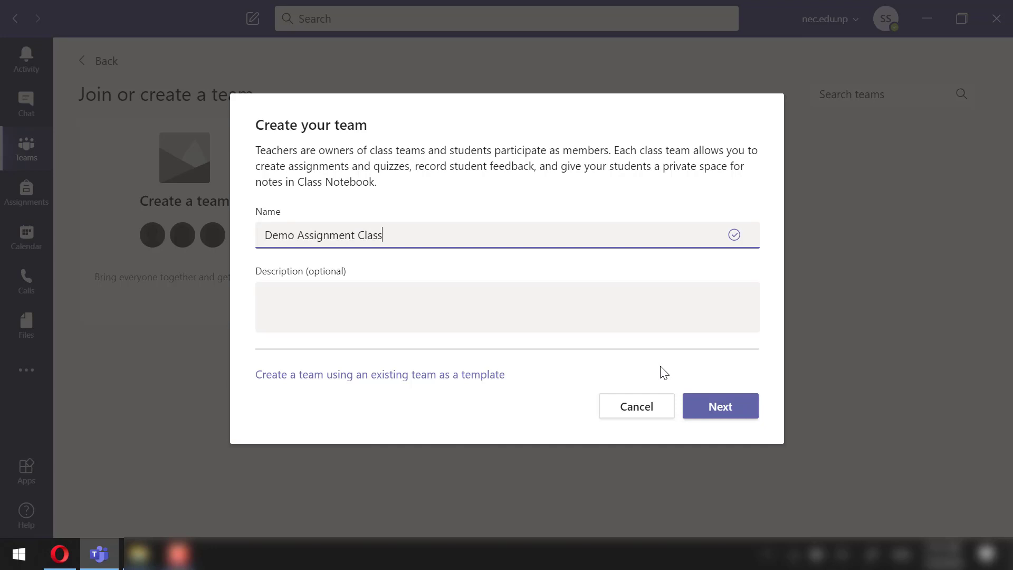
{"action": "left_click", "coordinate": [726, 406]}
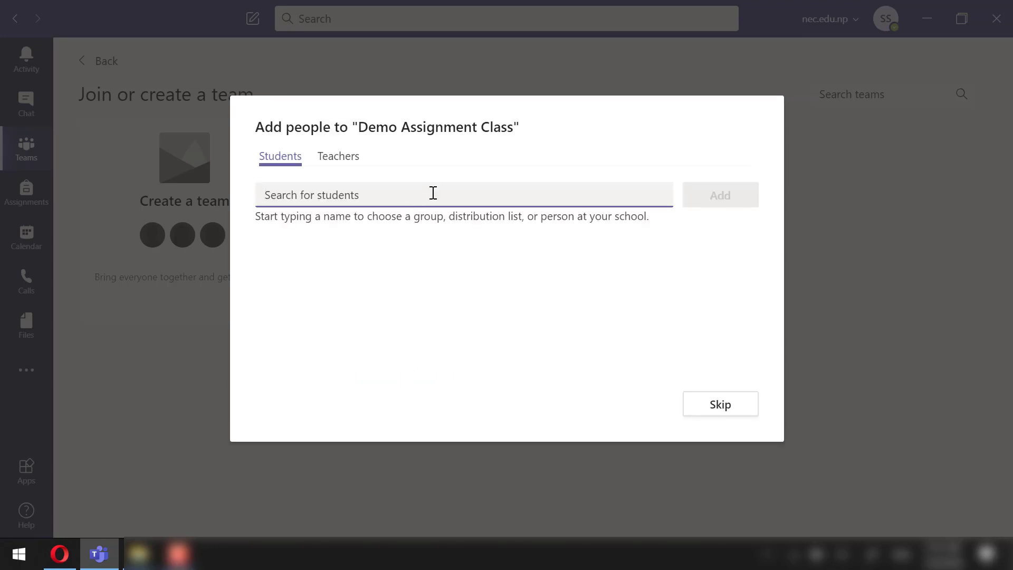
Add the test student to the class and finish on its General channel
{"action": "type", "text": "test"}
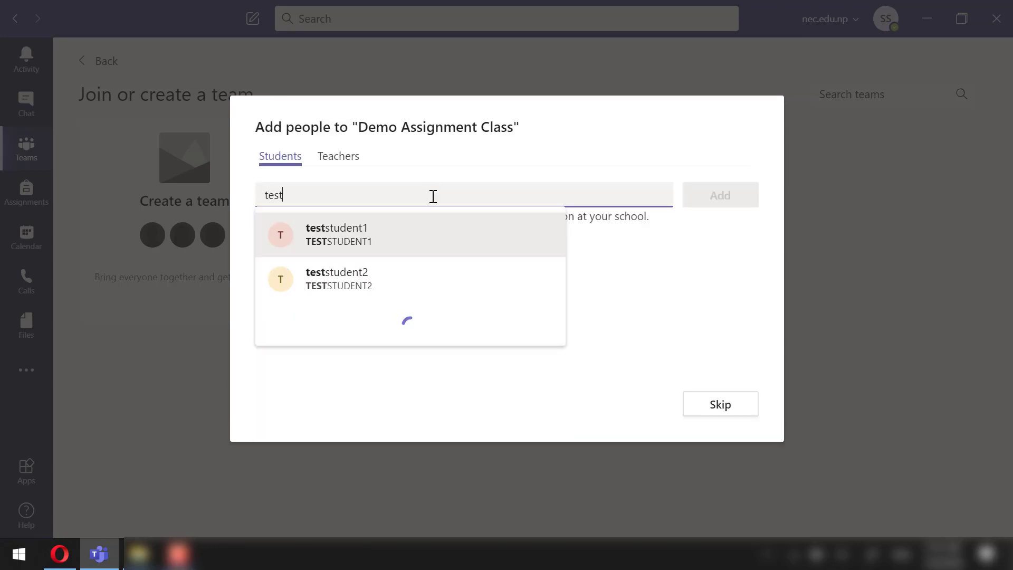
{"action": "key", "text": "Return"}
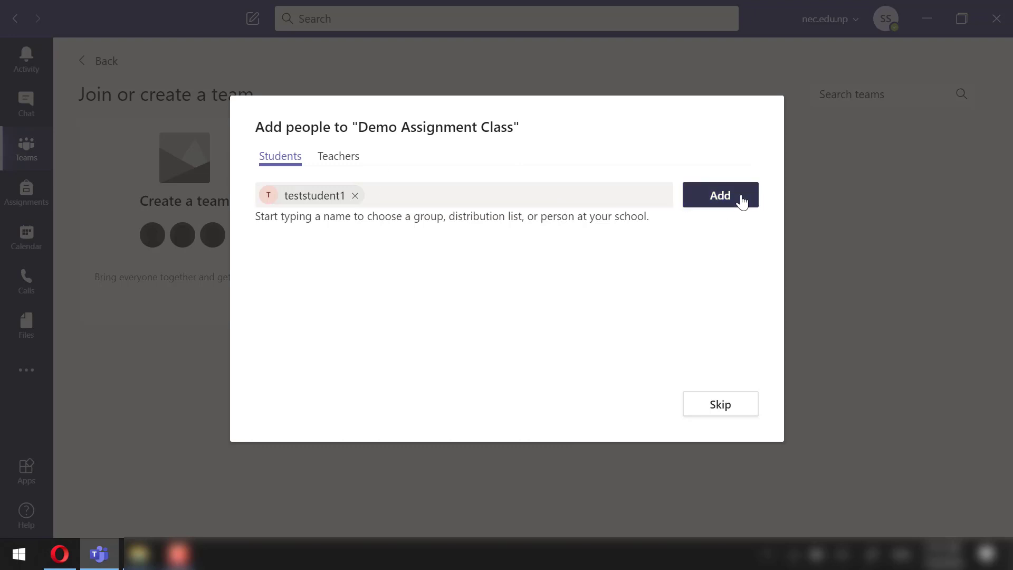
{"action": "left_click", "coordinate": [739, 197]}
{"action": "left_click", "coordinate": [719, 411]}
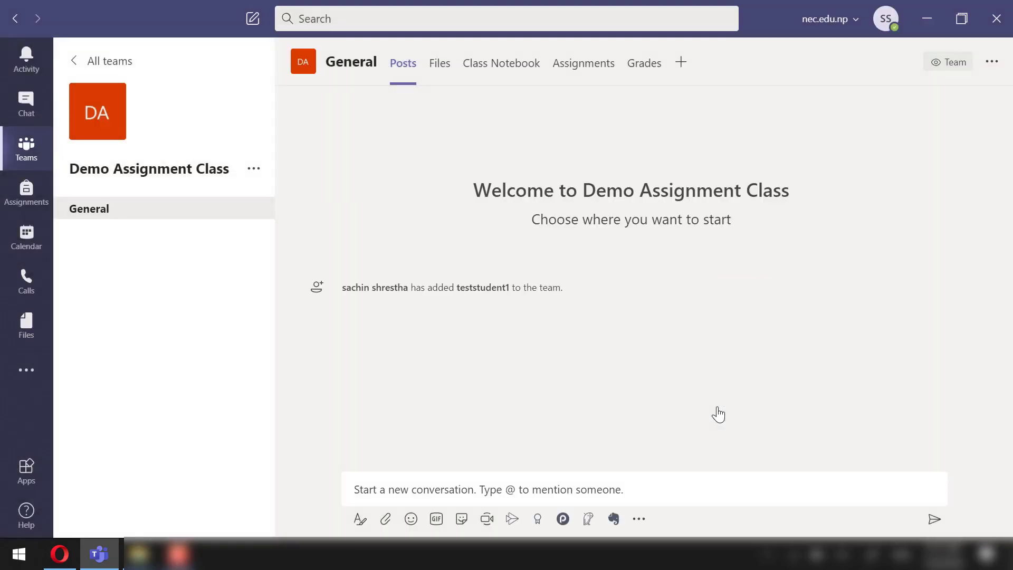
In Opera, sign in to Teams as the test student and open Demo Assignment Class's General channel
{"action": "left_click", "coordinate": [61, 552]}
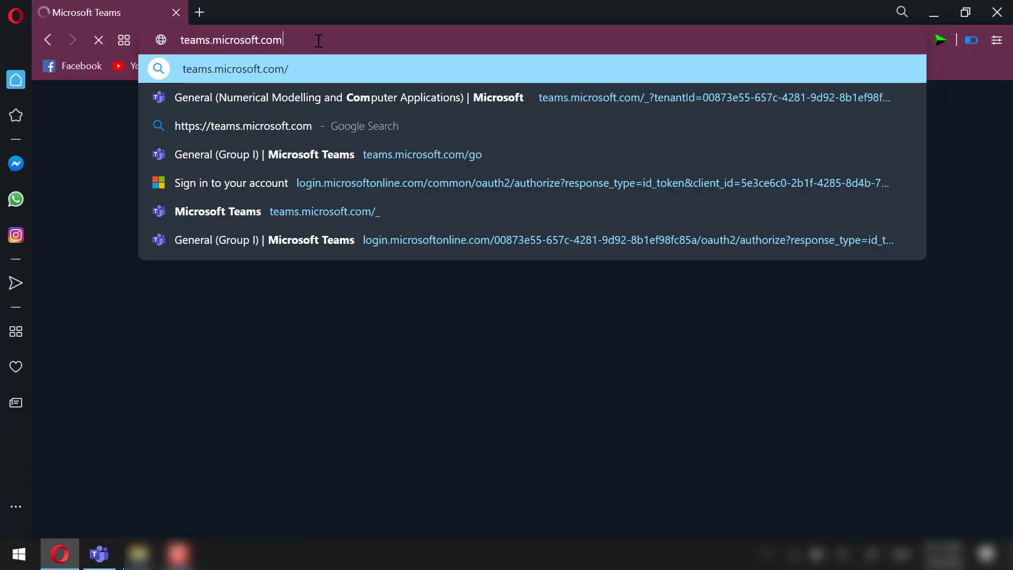
{"action": "key", "text": "Return"}
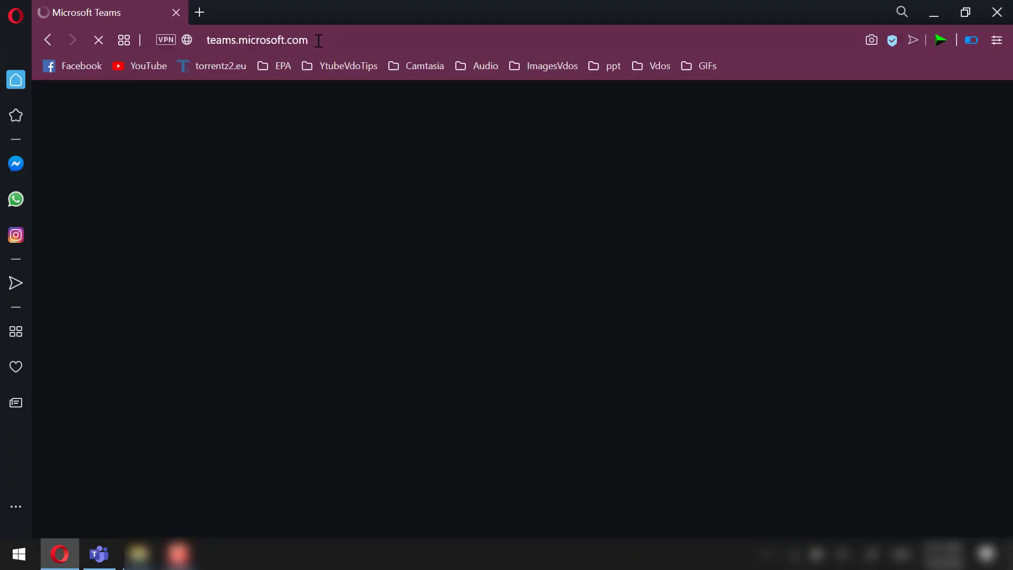
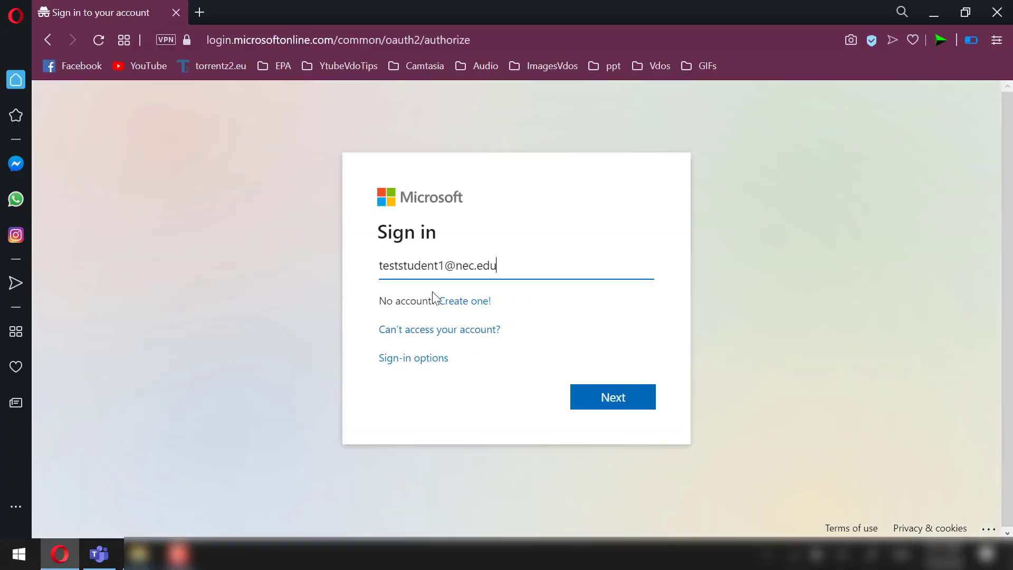
{"action": "key", "text": "Return"}
{"action": "key", "text": "Return"}
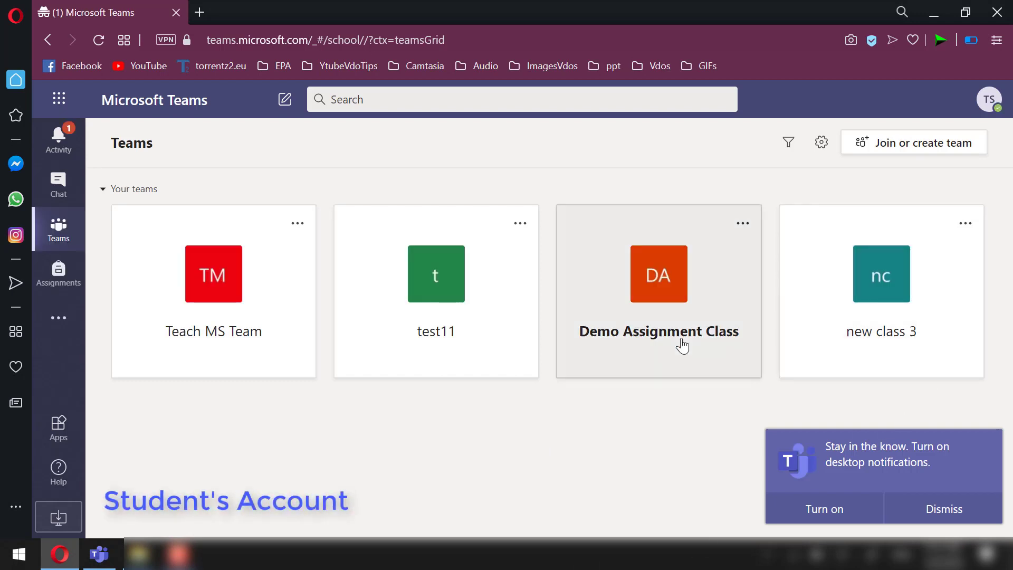
{"action": "left_click", "coordinate": [667, 348]}
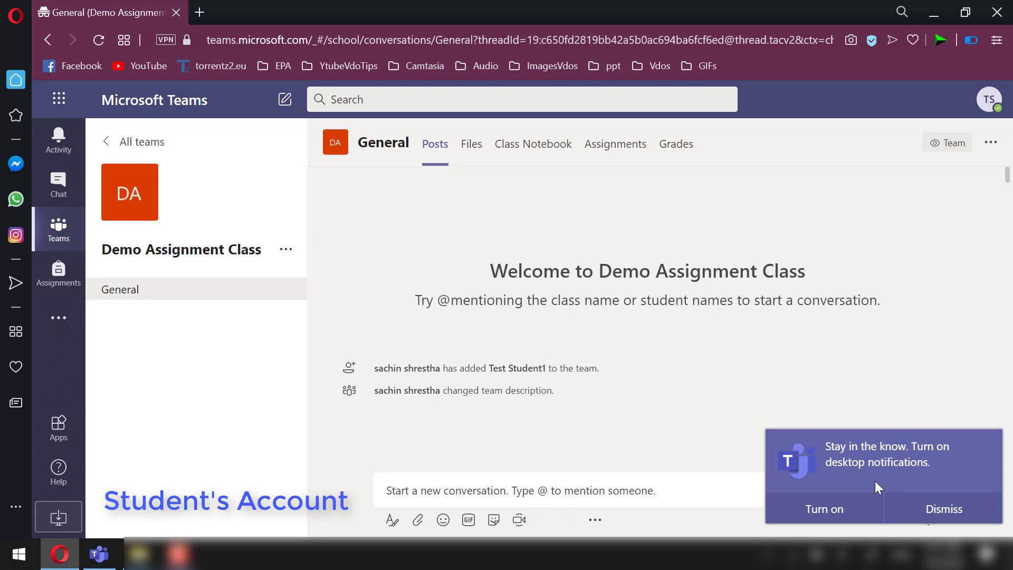
{"action": "left_click", "coordinate": [944, 509]}
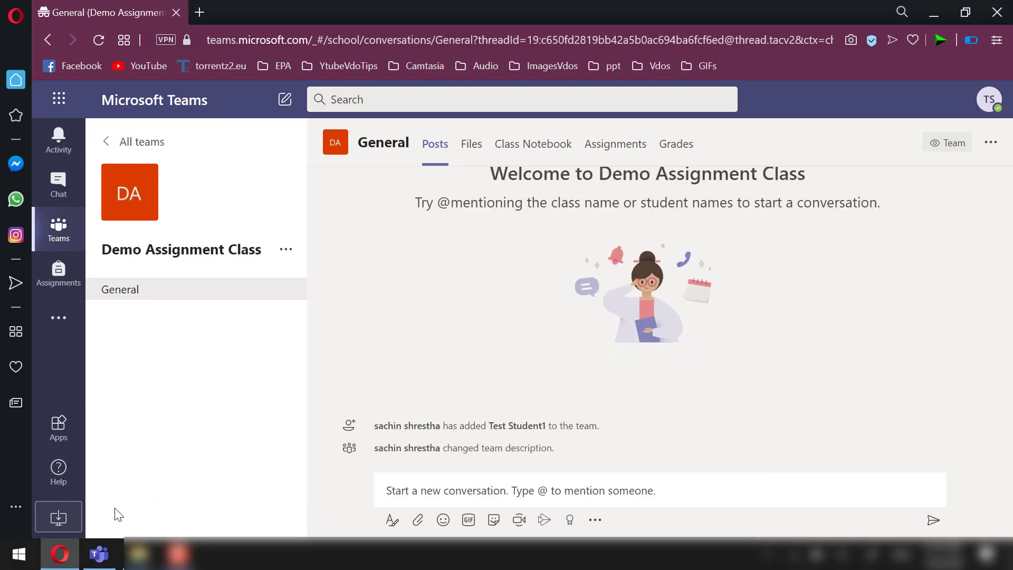
Open the teacher's Assignments tab, then confirm the student's Assignments view in Opera is empty
{"action": "left_click", "coordinate": [95, 559]}
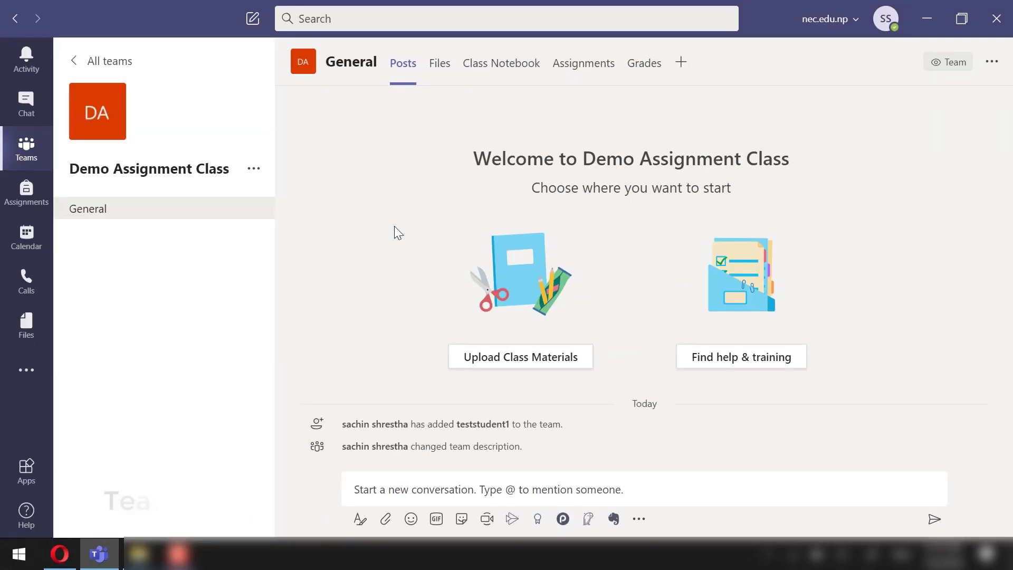
{"action": "left_click", "coordinate": [600, 64]}
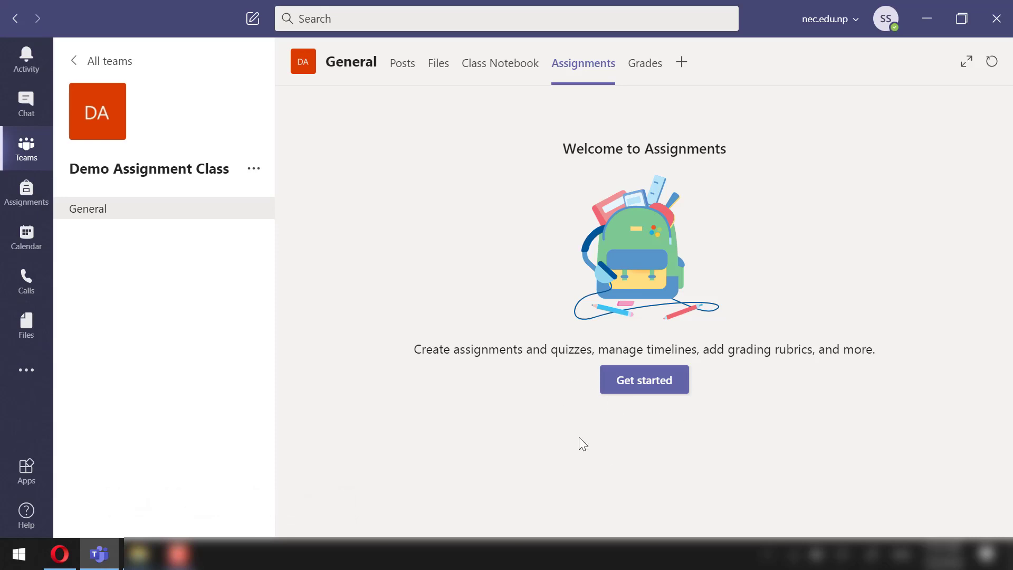
{"action": "left_click", "coordinate": [61, 553]}
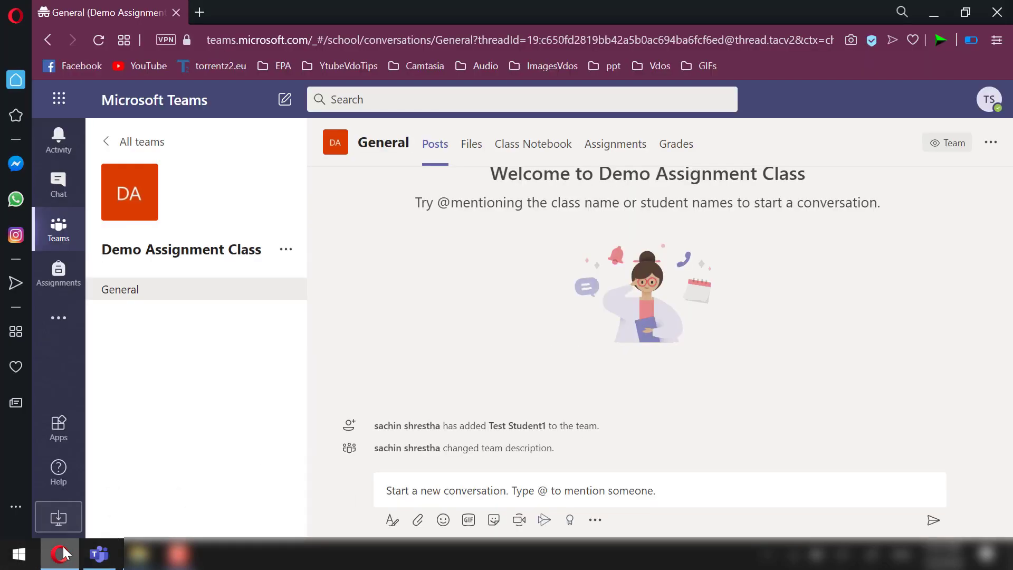
{"action": "left_click", "coordinate": [623, 151]}
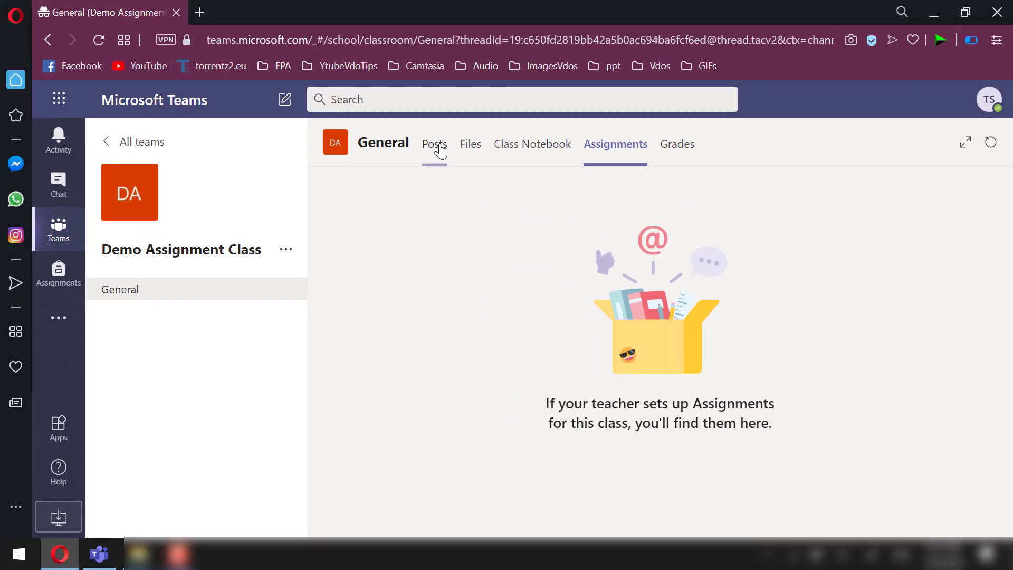
{"action": "left_click", "coordinate": [432, 145]}
{"action": "left_click", "coordinate": [99, 554]}
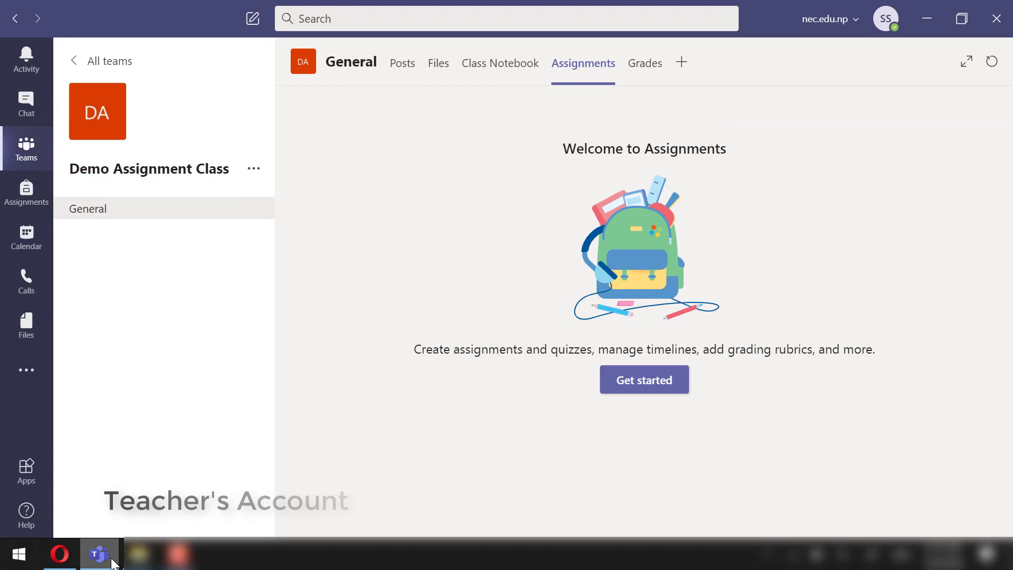
Start a new class assignment titled 'Assignment #1'
{"action": "left_click", "coordinate": [647, 381]}
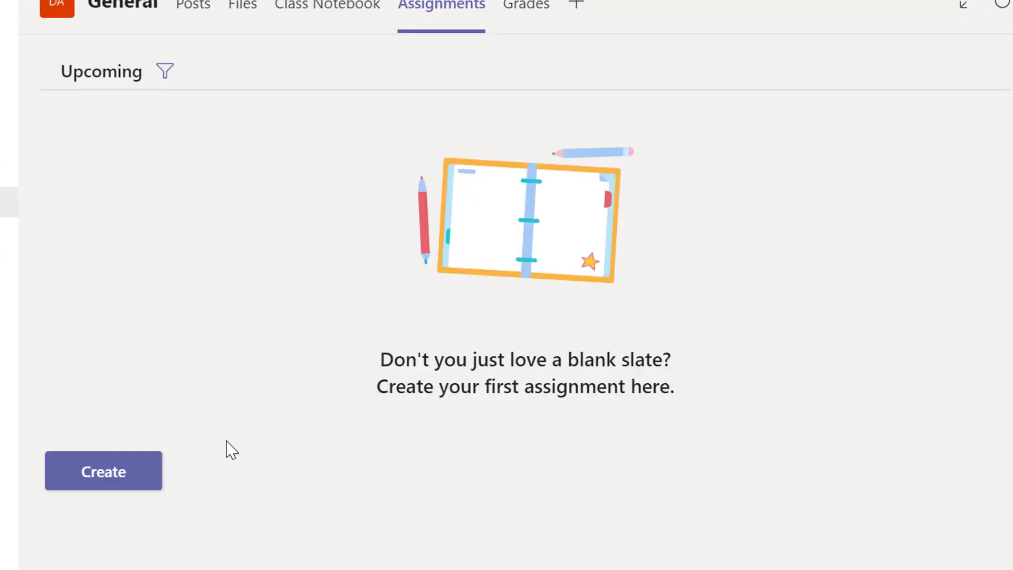
{"action": "left_click", "coordinate": [118, 478]}
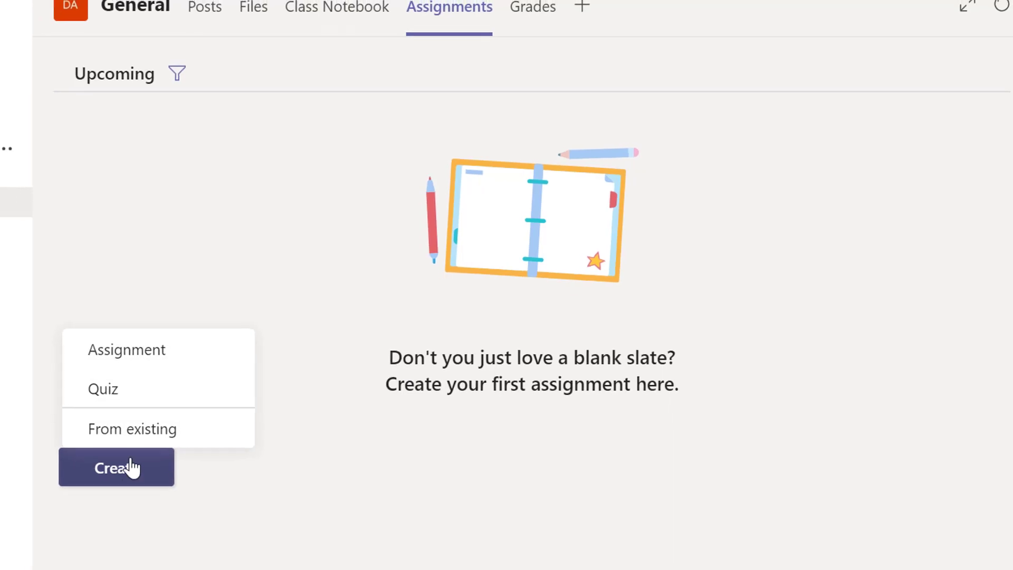
{"action": "left_click", "coordinate": [159, 353]}
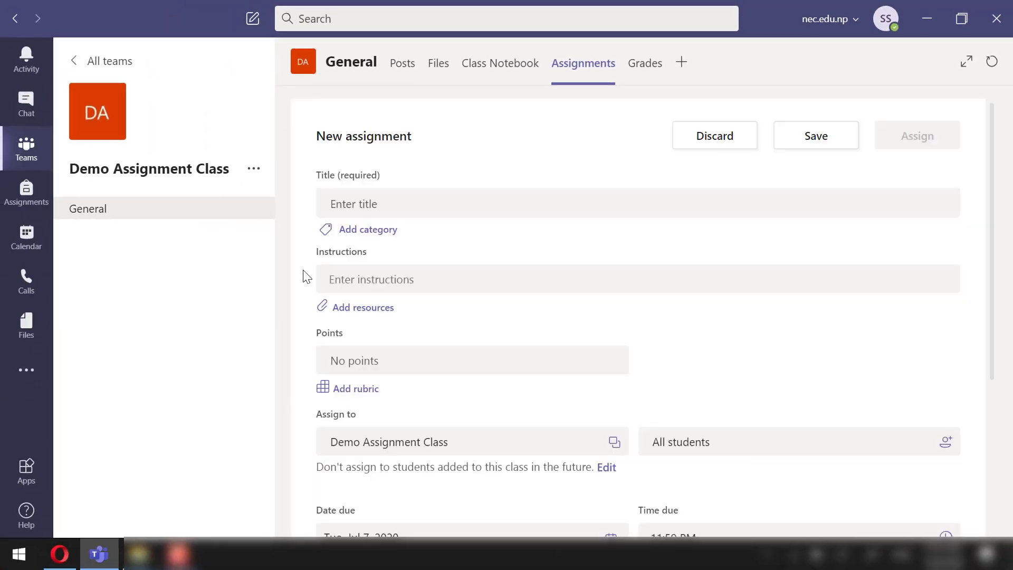
{"action": "left_click", "coordinate": [368, 208]}
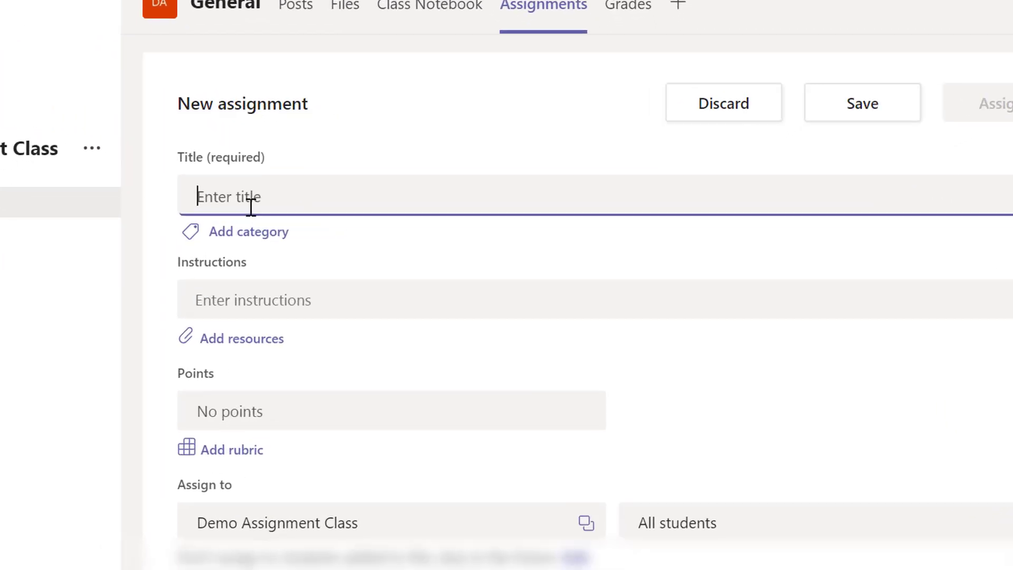
{"action": "type", "text": "Assignment #1"}
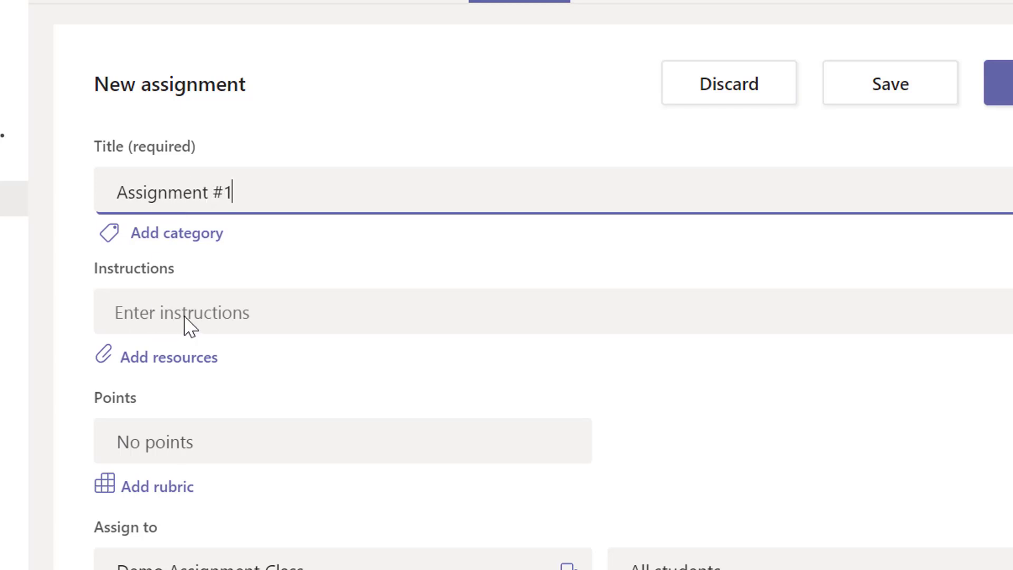
Write instructions 'Solve the questions given in the assachment.' plus a 'Link' line linking Wikipedia's antenna page
{"action": "left_click", "coordinate": [190, 325]}
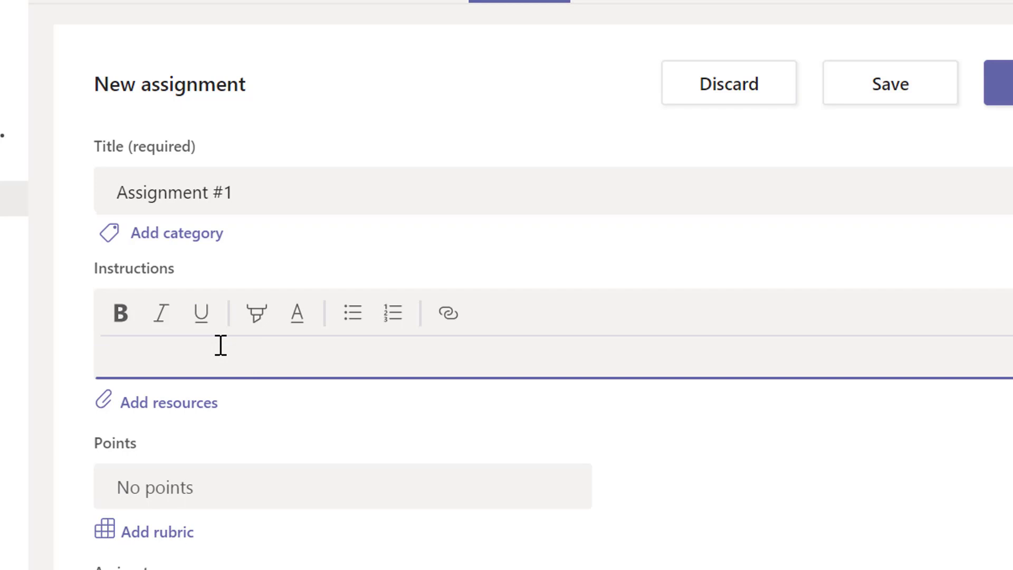
{"action": "type", "text": "Solve teh"}
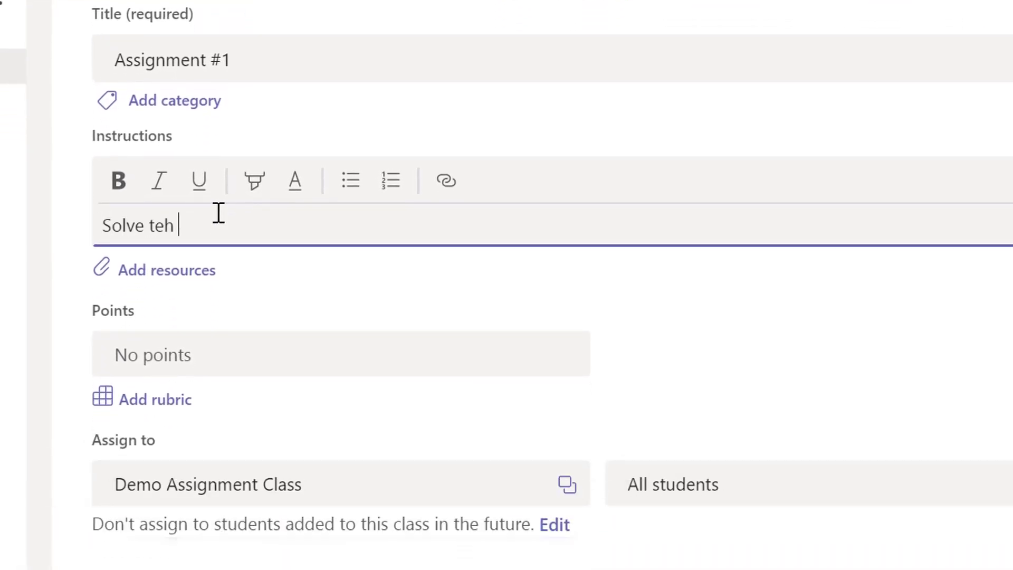
{"action": "key", "text": "BackSpace"}
{"action": "key", "text": "BackSpace"}
{"action": "key", "text": "BackSpace"}
{"action": "type", "text": "he questions given in the ass"}
{"action": "type", "text": "achment."}
{"action": "key", "text": "Return"}
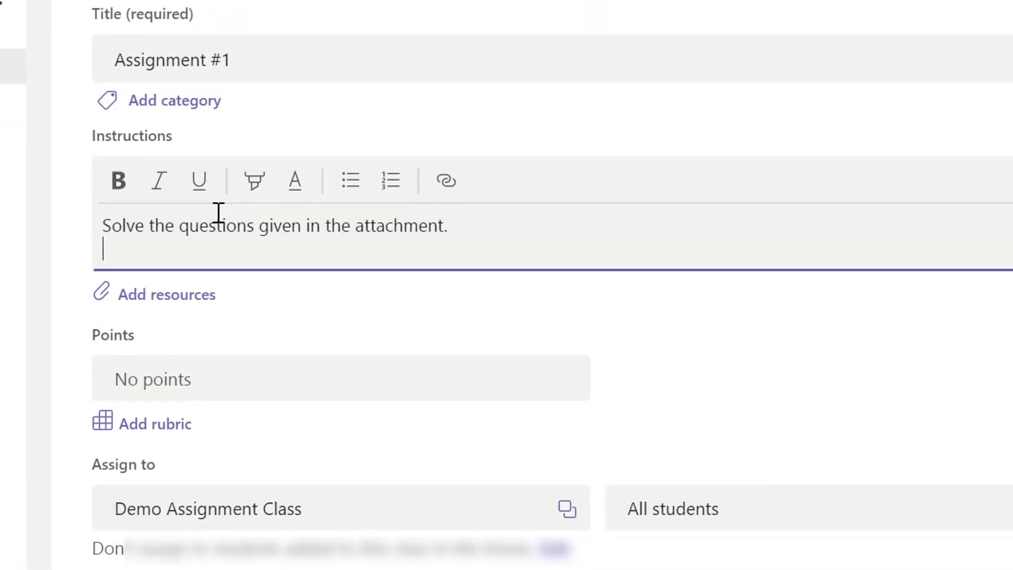
{"action": "type", "text": ","}
{"action": "key", "text": "Return"}
{"action": "type", "text": "Link:"}
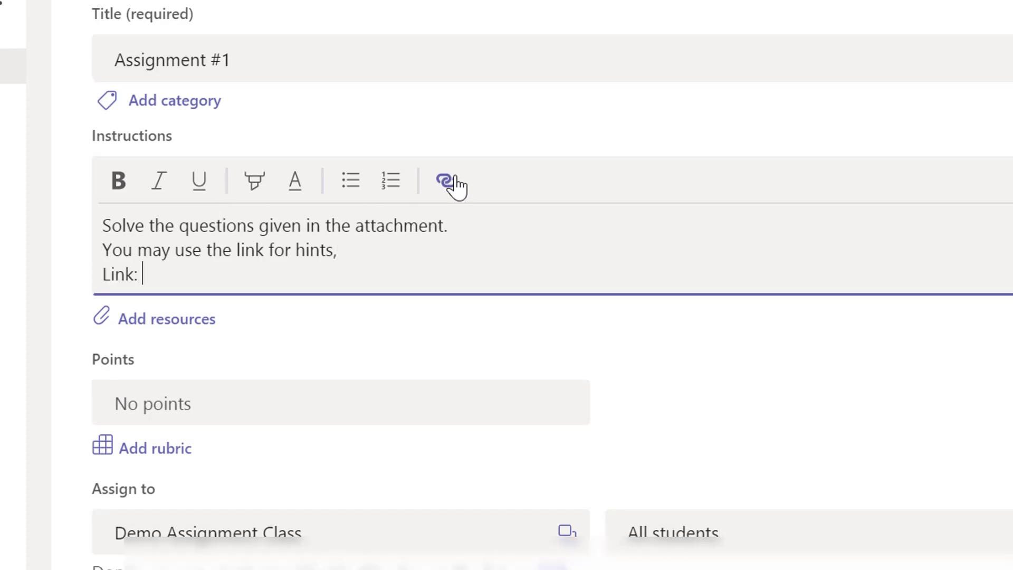
{"action": "left_click", "coordinate": [446, 181]}
{"action": "type", "text": "https://en.wikipedia.org/wiki/Antenna_(radio)"}
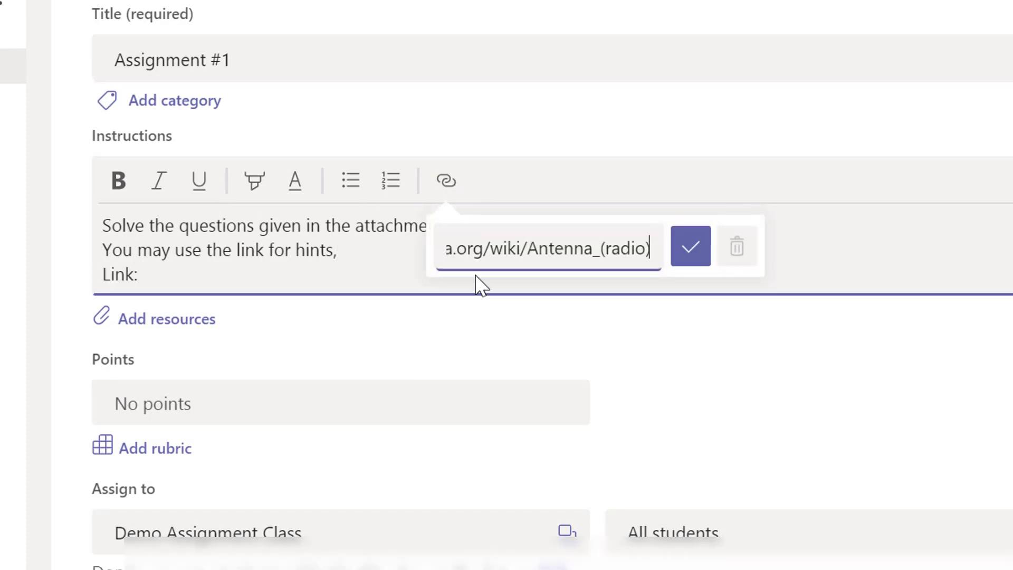
{"action": "left_click", "coordinate": [690, 247]}
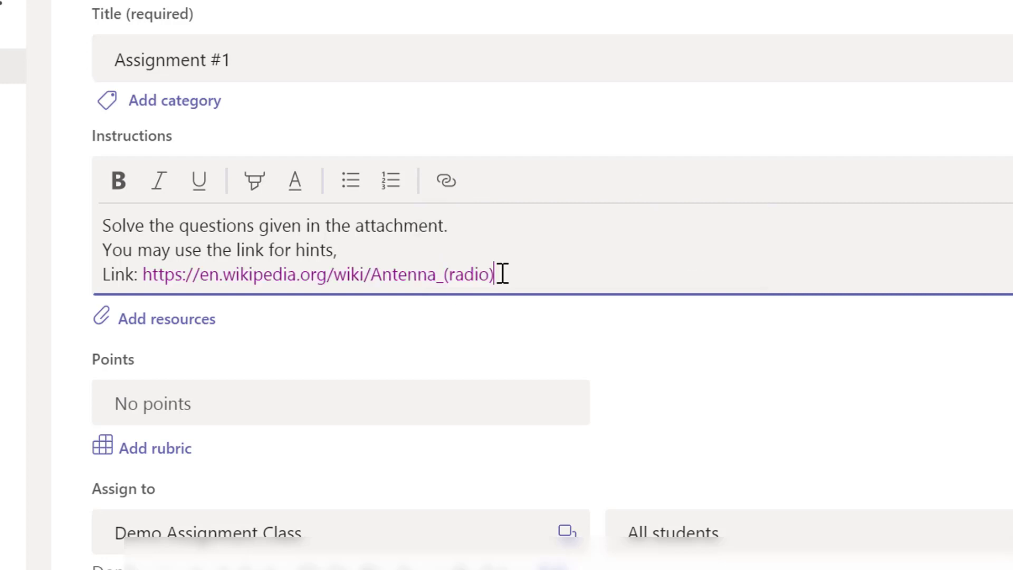
Make the first instruction line bold and the Link line italic
{"action": "triple_click", "coordinate": [464, 225]}
{"action": "left_click", "coordinate": [119, 181]}
{"action": "left_click_drag", "start_coordinate": [517, 274], "coordinate": [337, 249]}
{"action": "left_click", "coordinate": [158, 181]}
{"action": "left_click", "coordinate": [454, 248]}
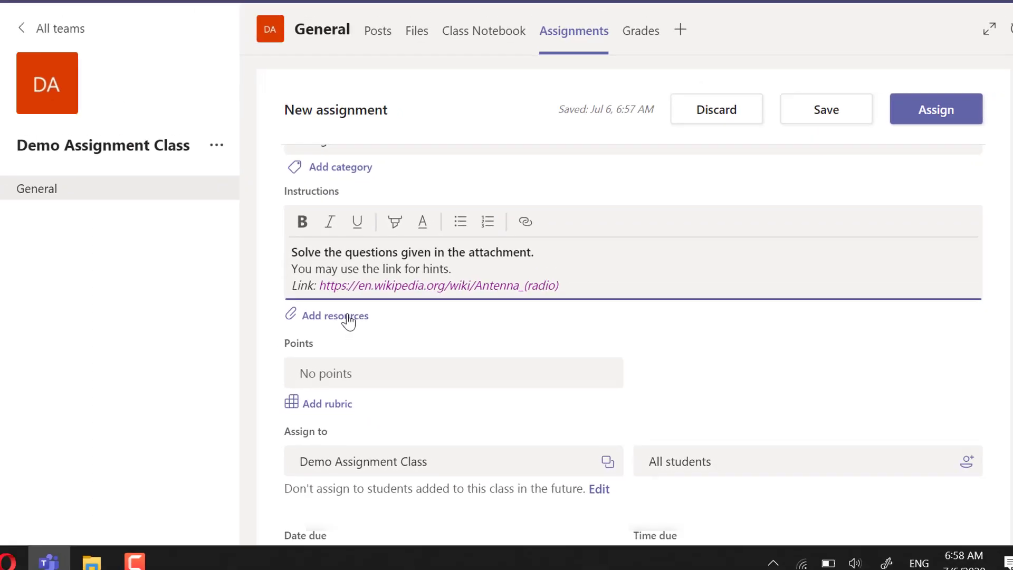
Browse attachment sources: Class Notebook, Link, the necRobot 2020 team's files, and Upload, attaching nothing
{"action": "left_click", "coordinate": [204, 321]}
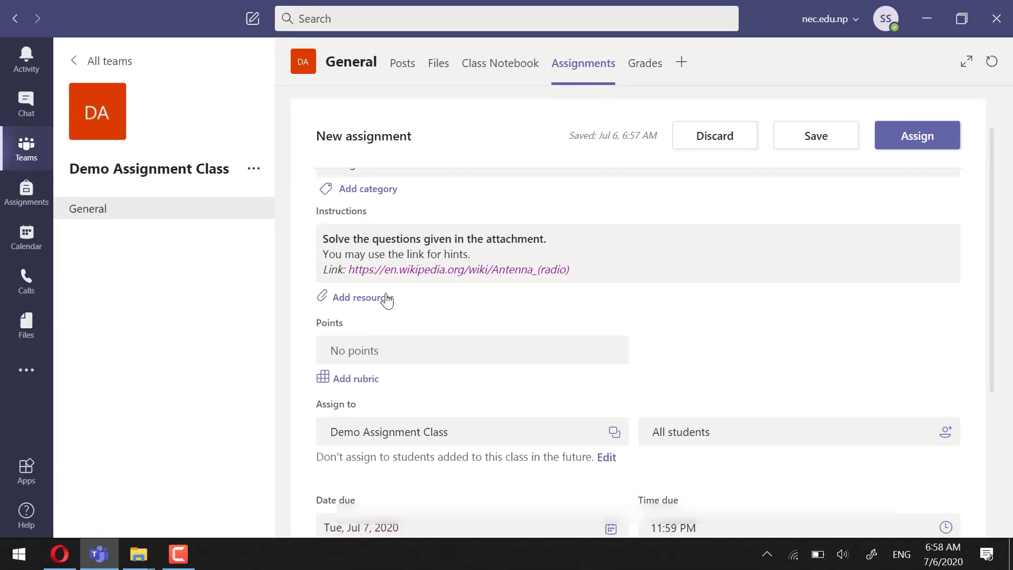
{"action": "left_click", "coordinate": [387, 298]}
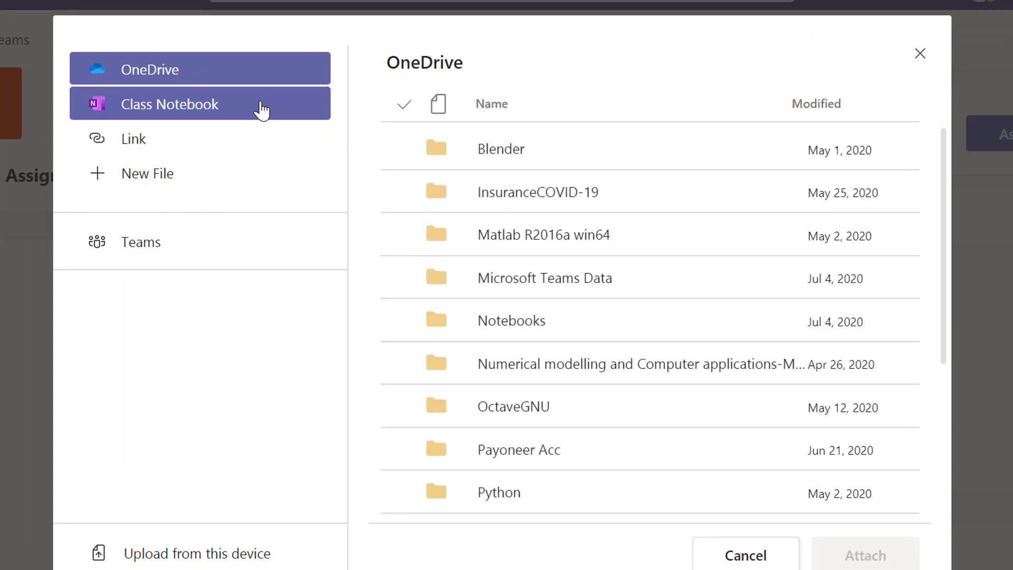
{"action": "left_click", "coordinate": [261, 110]}
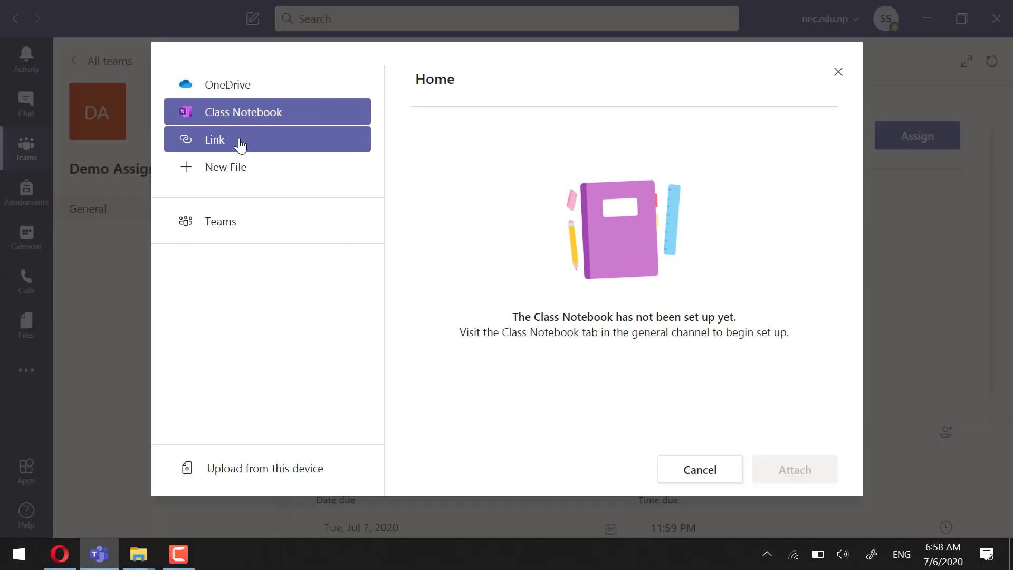
{"action": "left_click", "coordinate": [241, 145]}
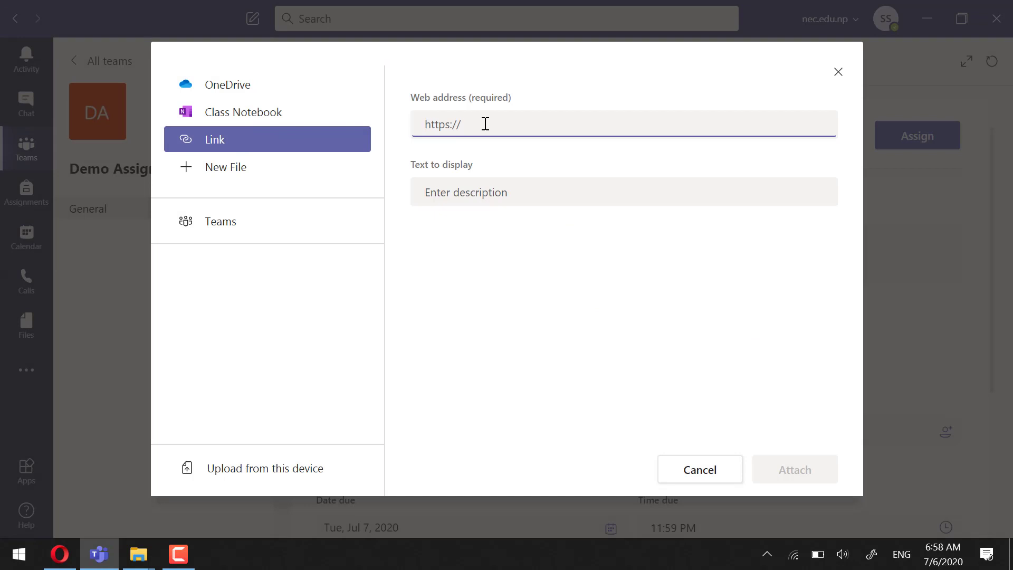
{"action": "left_click", "coordinate": [243, 226]}
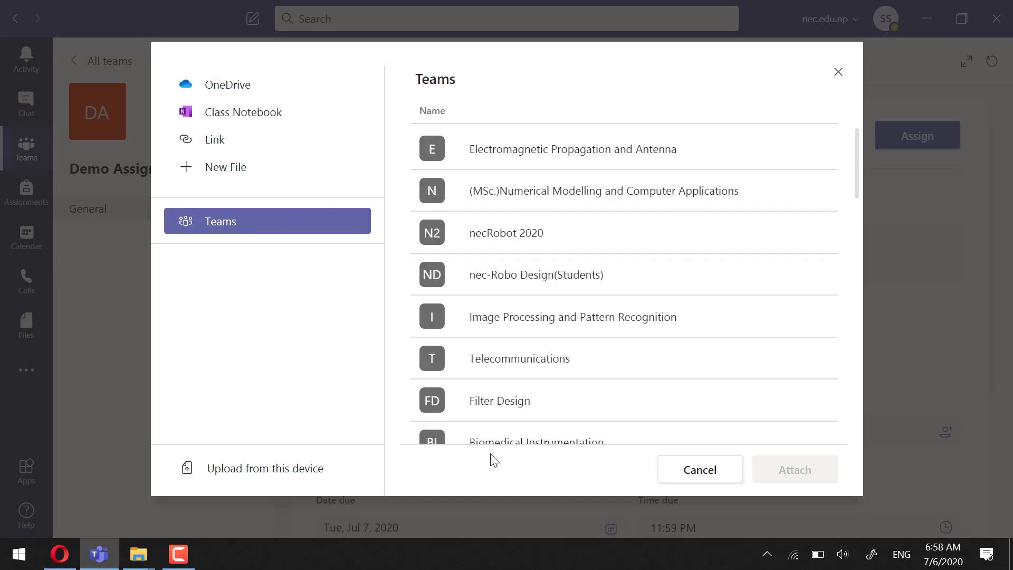
{"action": "left_click", "coordinate": [484, 222]}
{"action": "scroll", "coordinate": [471, 221], "scroll_direction": "down", "scroll_amount": 5}
{"action": "scroll", "coordinate": [471, 220], "scroll_direction": "up", "scroll_amount": 5}
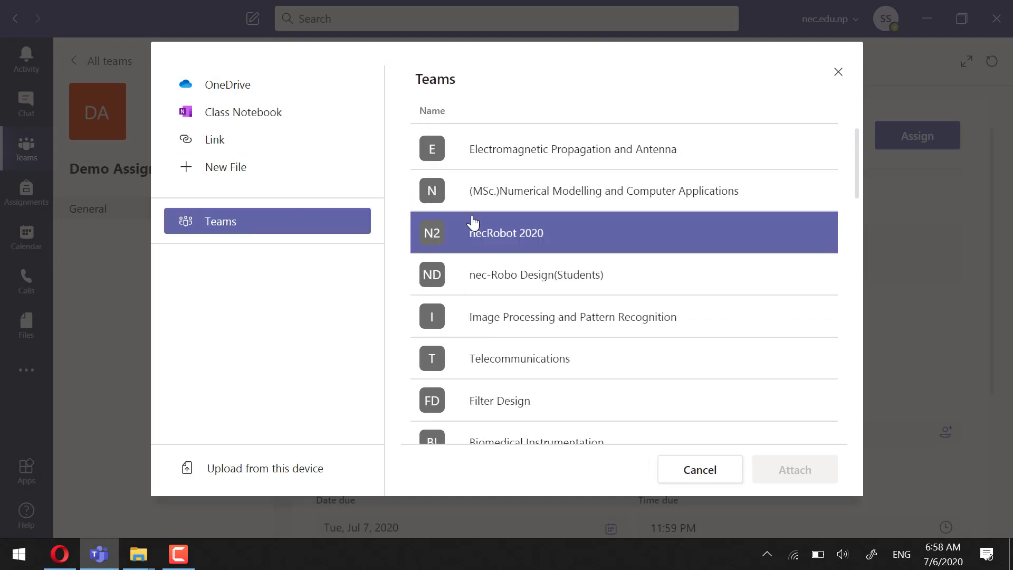
{"action": "left_click", "coordinate": [284, 469]}
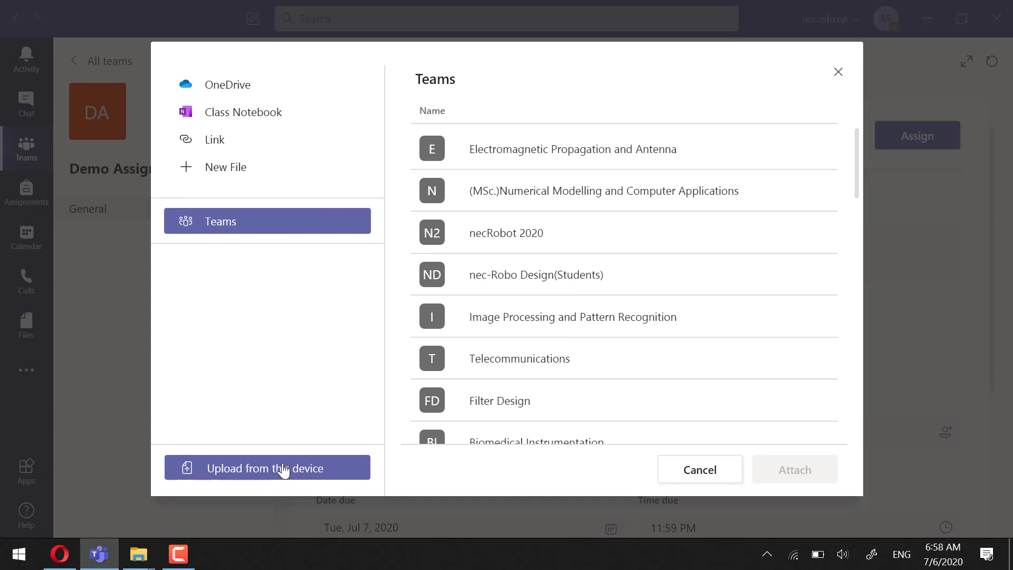
{"action": "left_click", "coordinate": [453, 355]}
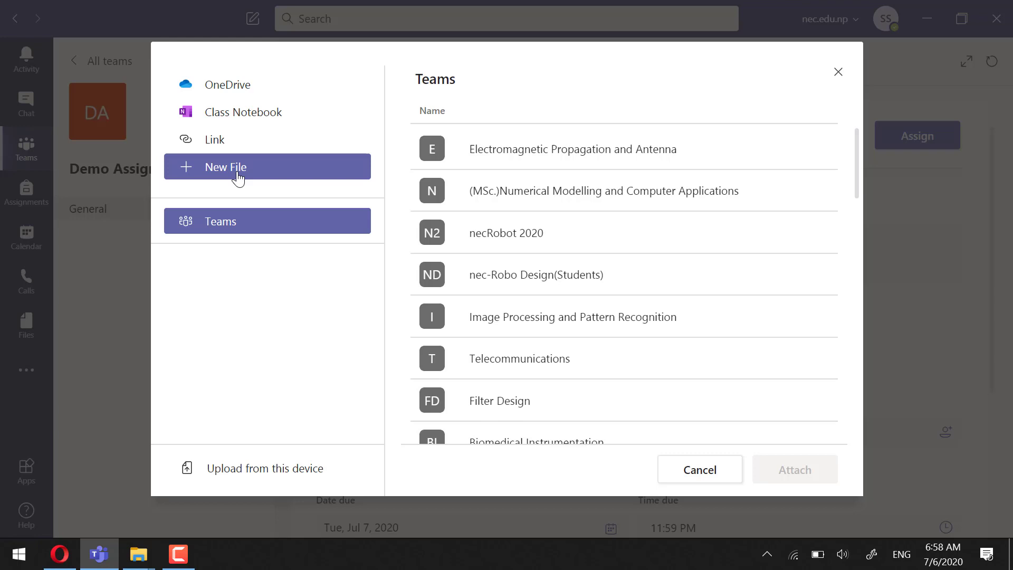
Attach a new Word document named Assignment_1.docx to the assignment
{"action": "left_click", "coordinate": [238, 179]}
{"action": "left_click", "coordinate": [448, 143]}
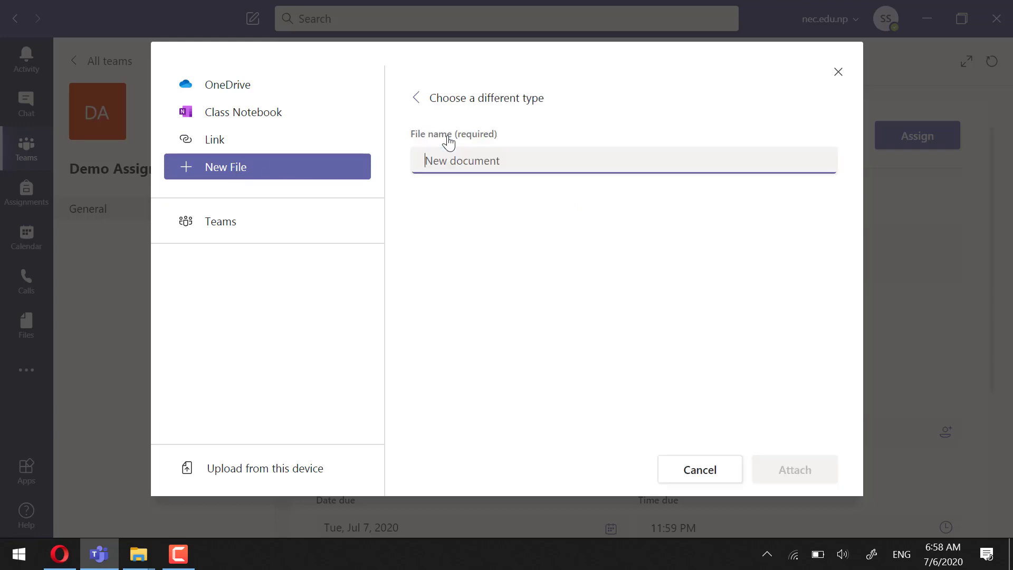
{"action": "type", "text": "Assignment"}
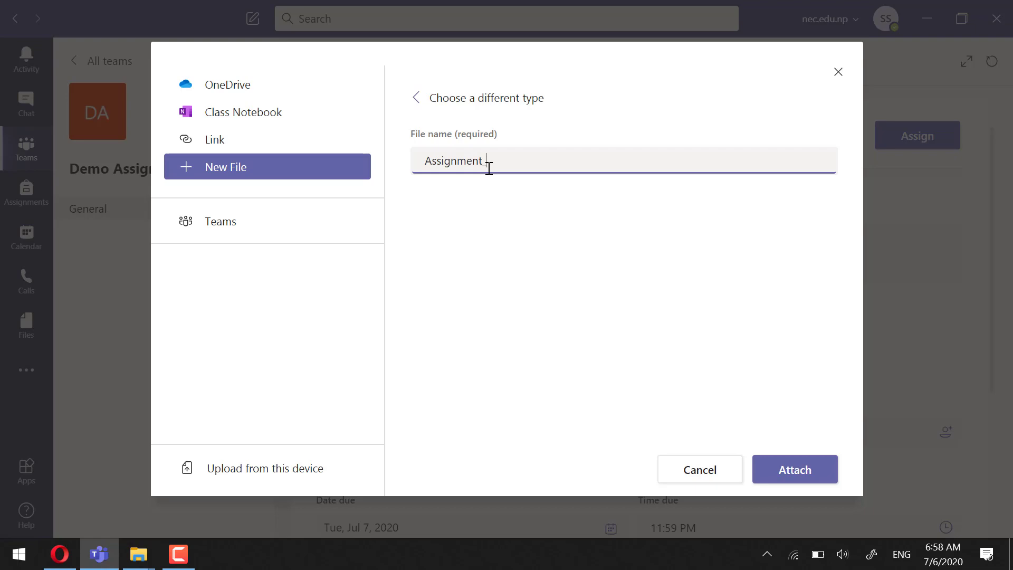
{"action": "type", "text": "_1"}
{"action": "left_click", "coordinate": [776, 469]}
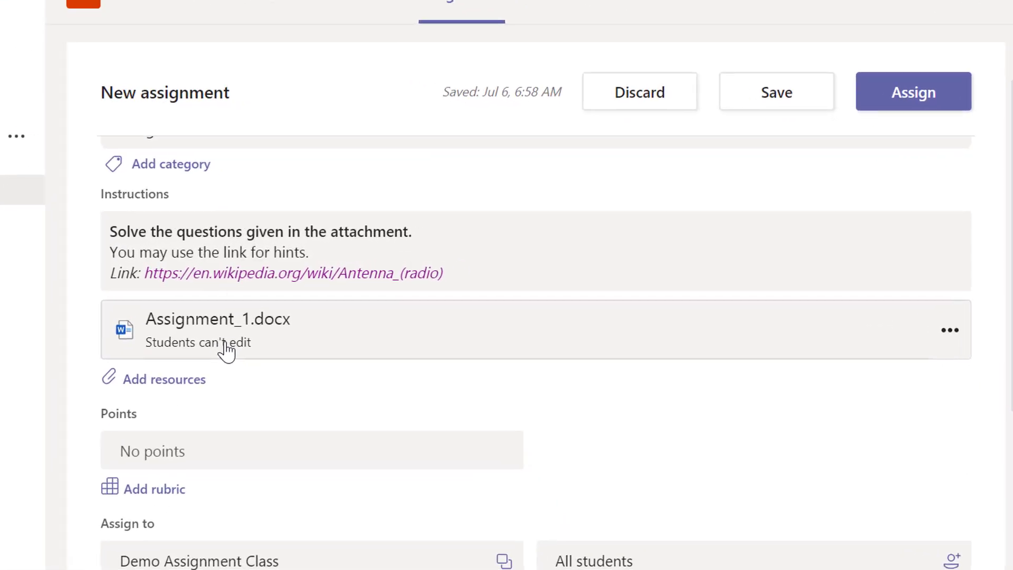
{"action": "left_click", "coordinate": [950, 332]}
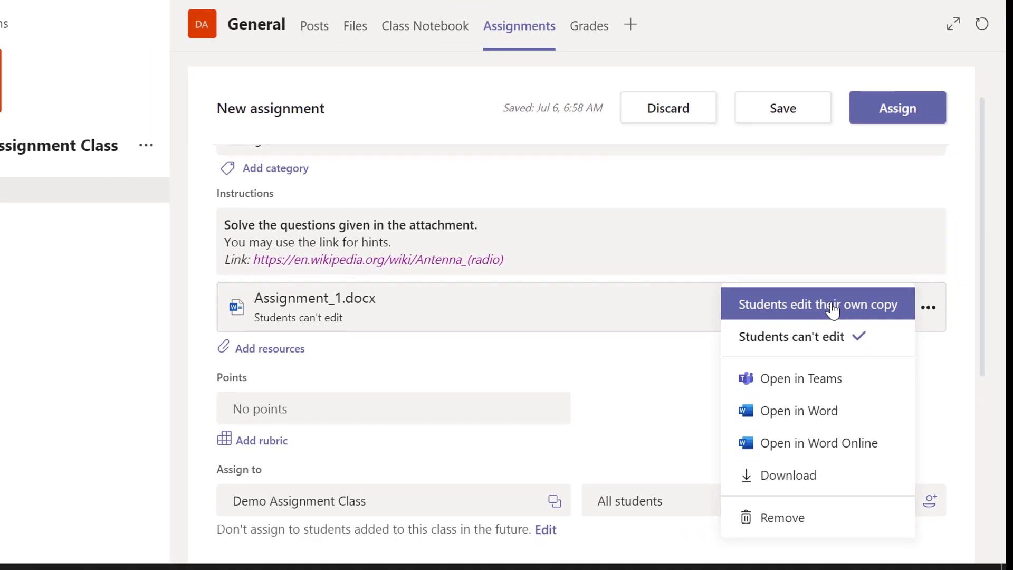
Set Assignment_1.docx to 'Students edit their own copy' and open the document
{"action": "left_click", "coordinate": [837, 330]}
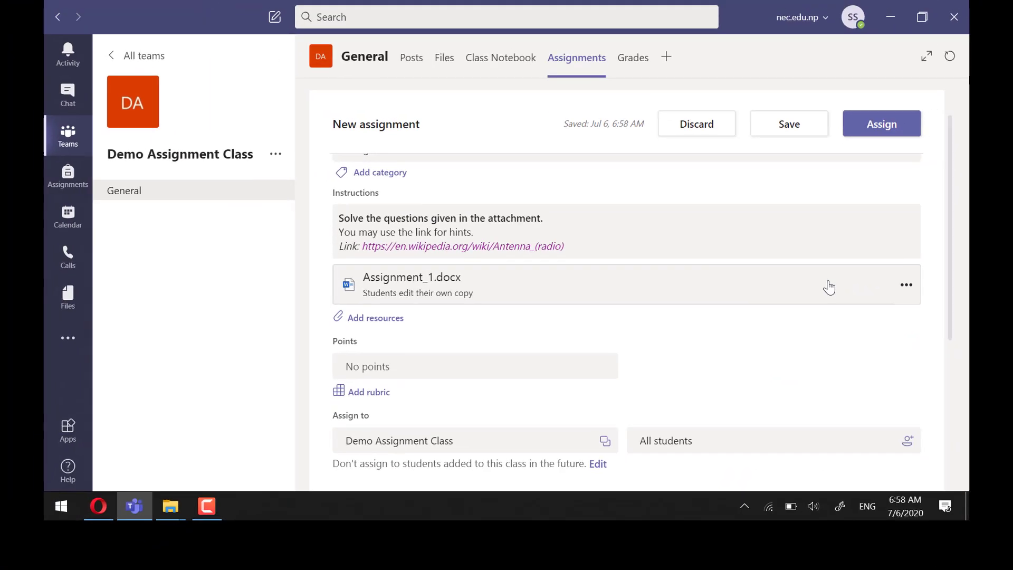
{"action": "left_click", "coordinate": [459, 281]}
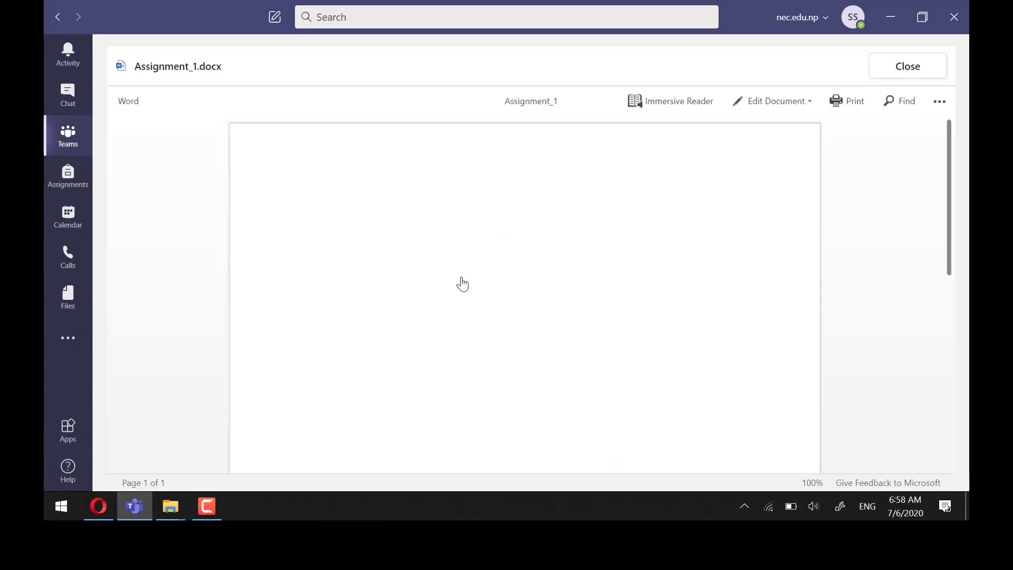
Edit Assignment_1.docx in Teams, adding a 'Questions:' heading and question 1 on antennas as transducers
{"action": "left_click", "coordinate": [778, 100]}
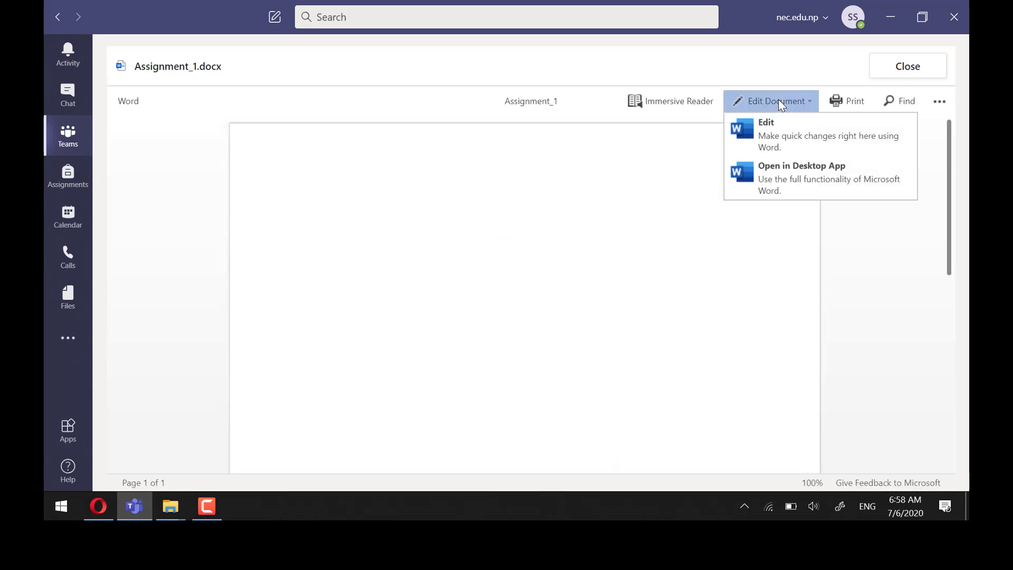
{"action": "left_click", "coordinate": [778, 133]}
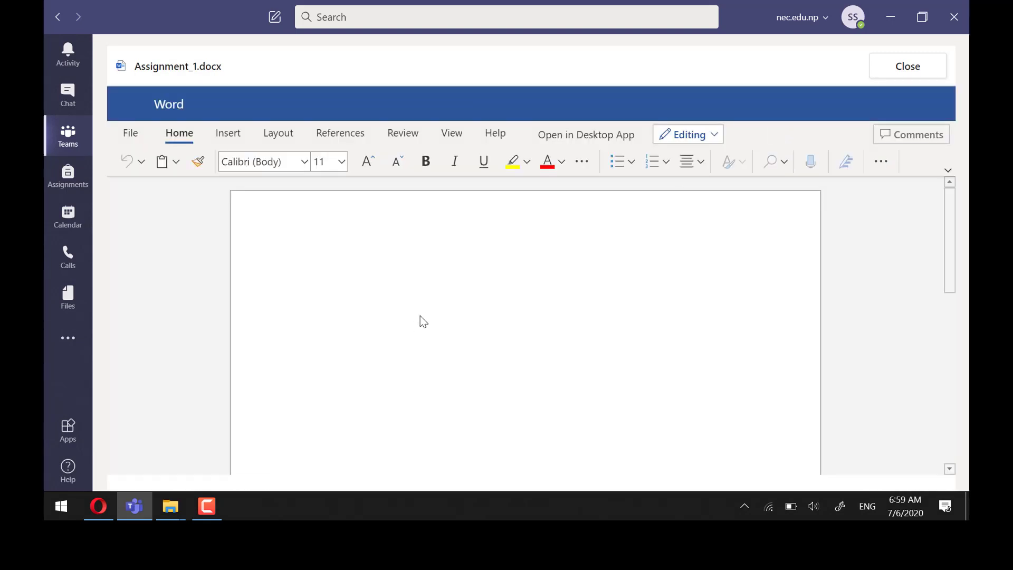
{"action": "type", "text": "Questions:"}
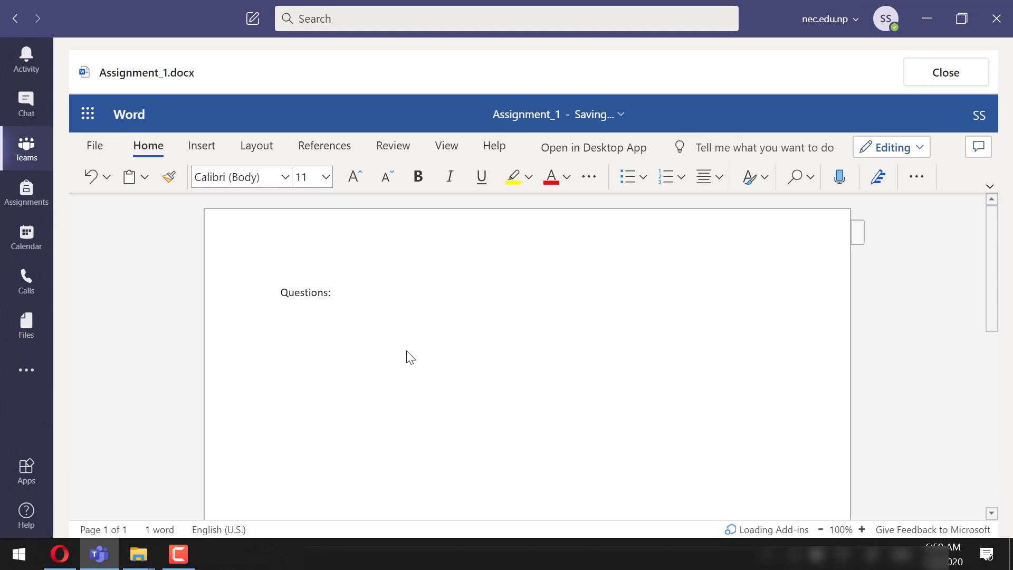
{"action": "key", "text": "Return"}
{"action": "type", "text": "1. Antenna is a transducer. Justify this statement"}
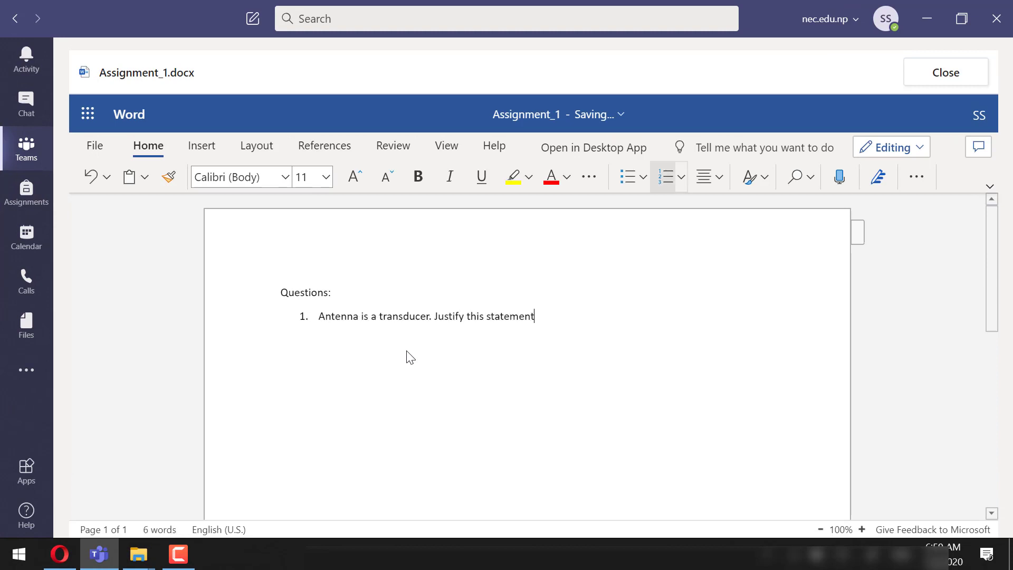
{"action": "key", "text": "Return"}
{"action": "key", "text": "Return"}
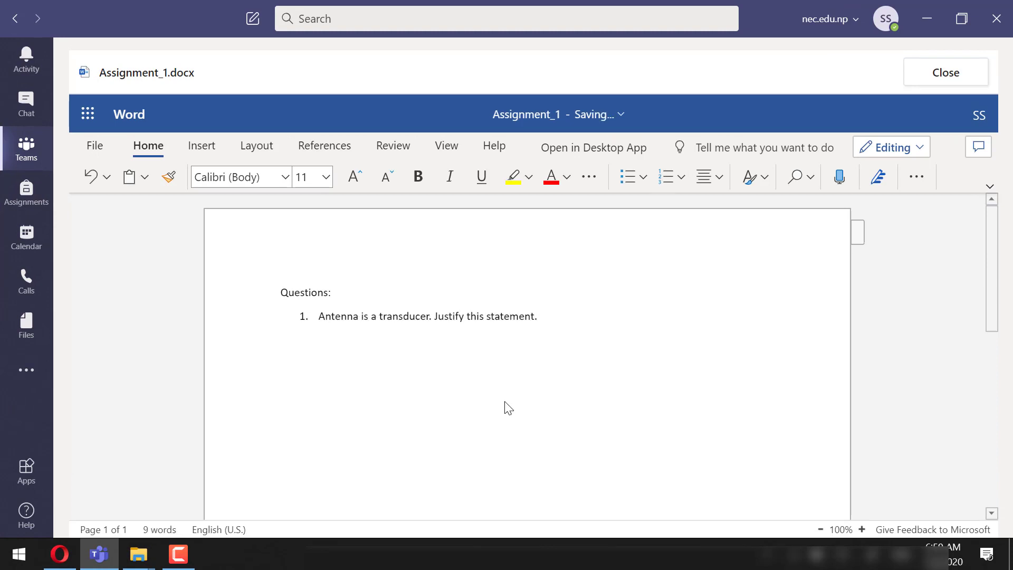
{"action": "left_click", "coordinate": [954, 74]}
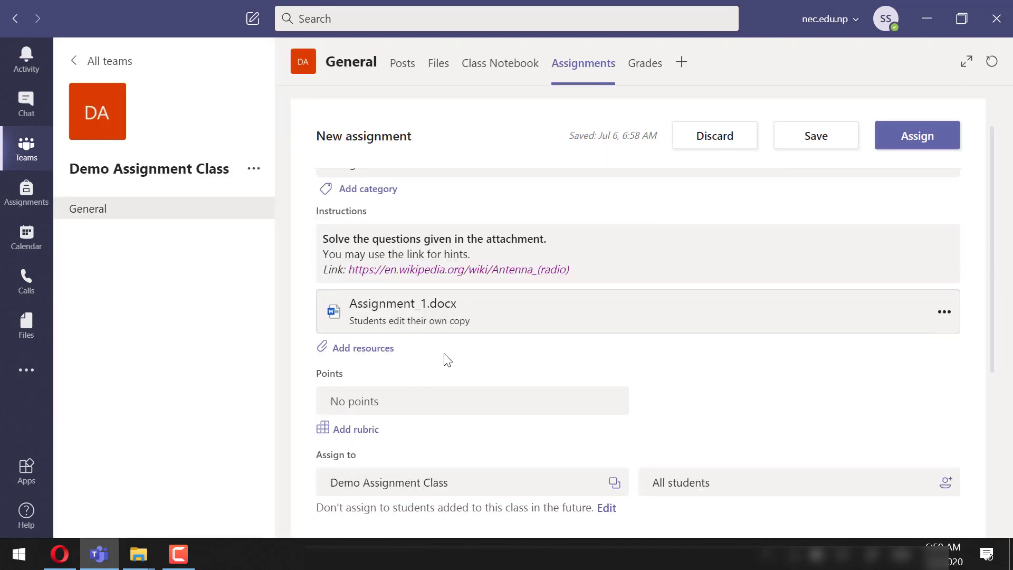
Start adding a grading rubric from the assignment's Points field
{"action": "scroll", "coordinate": [448, 361], "scroll_direction": "down", "scroll_amount": 1}
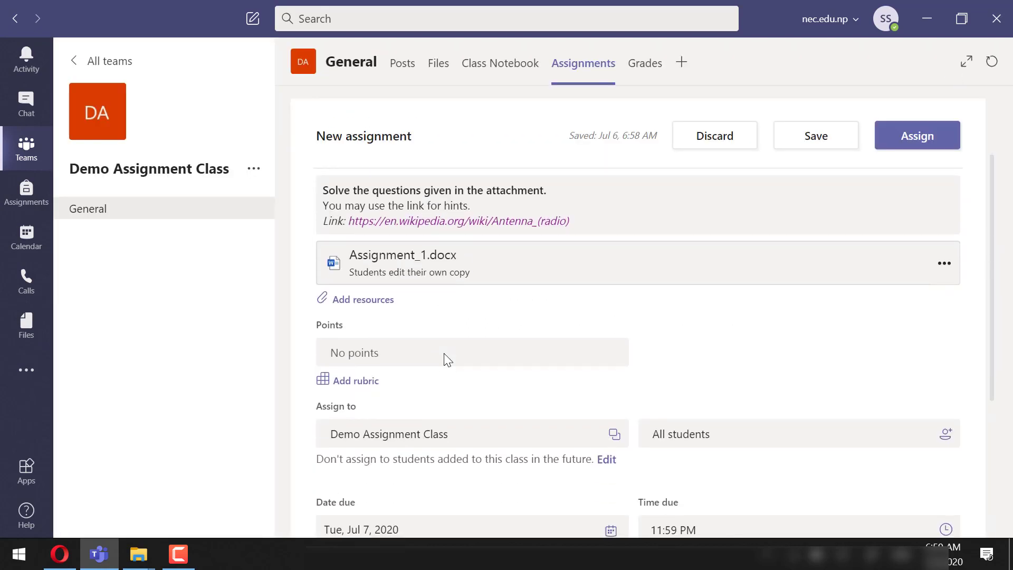
{"action": "left_click", "coordinate": [366, 353]}
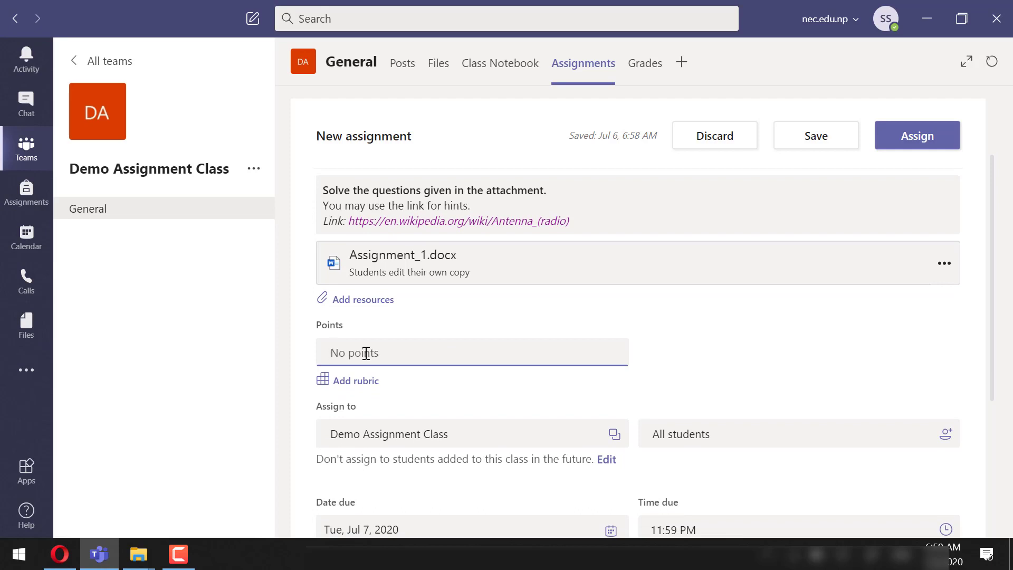
{"action": "left_click", "coordinate": [363, 382]}
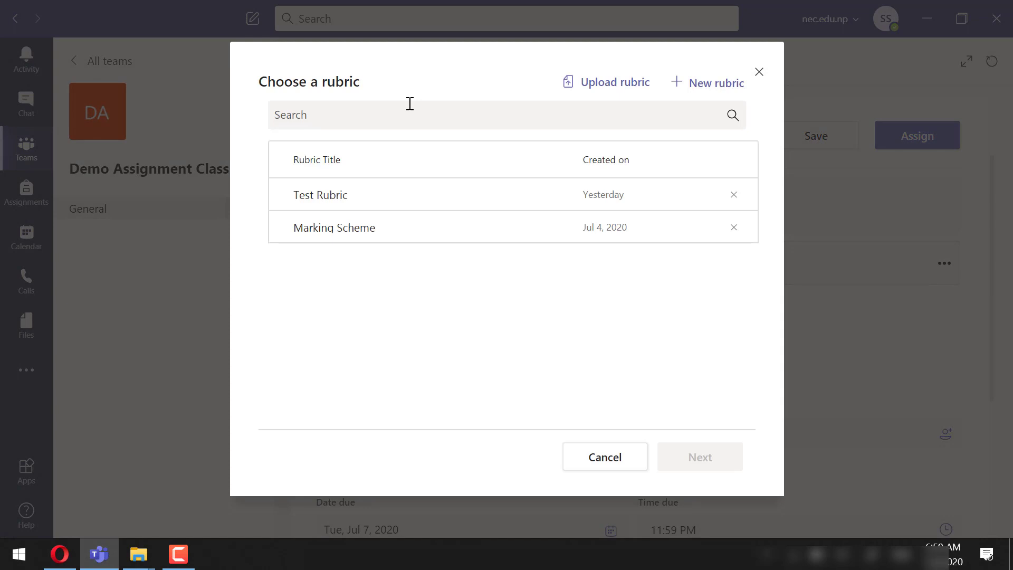
Create a new rubric titled 'Rubric_demo' with the description 'Demo rubric'
{"action": "left_click", "coordinate": [717, 93]}
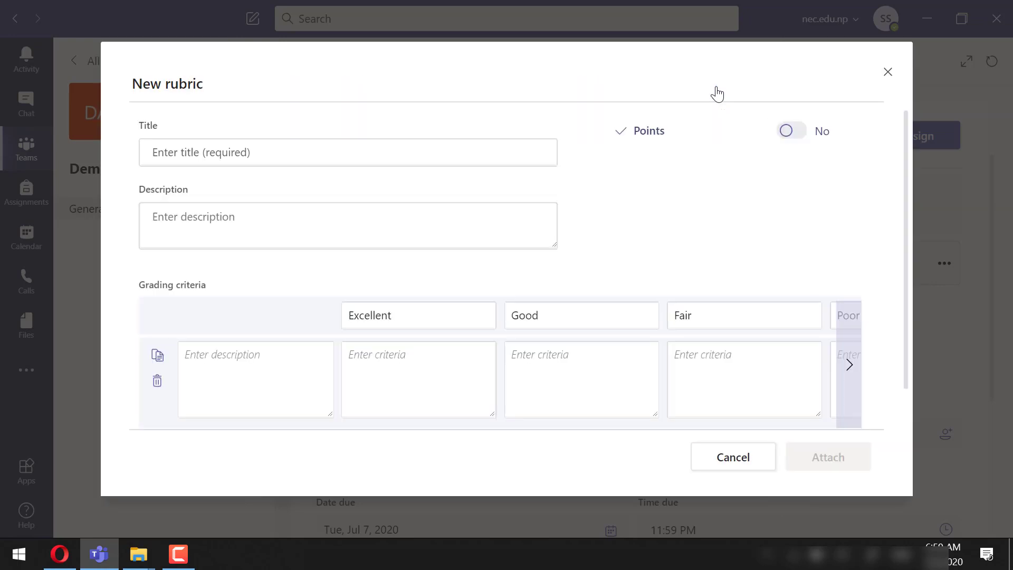
{"action": "type", "text": "Rubric_demo"}
{"action": "left_click", "coordinate": [301, 223]}
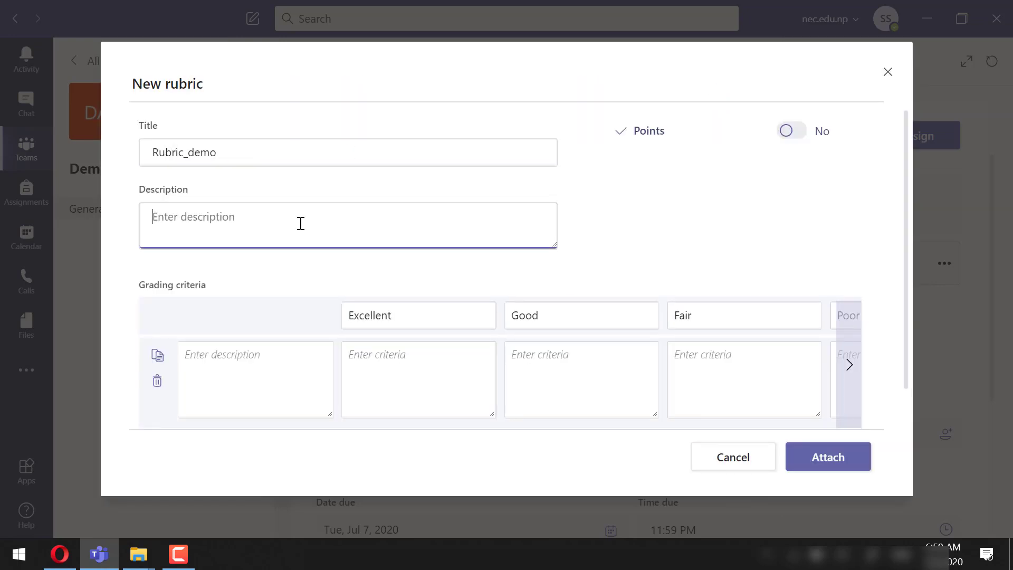
{"action": "type", "text": "Demo rubric"}
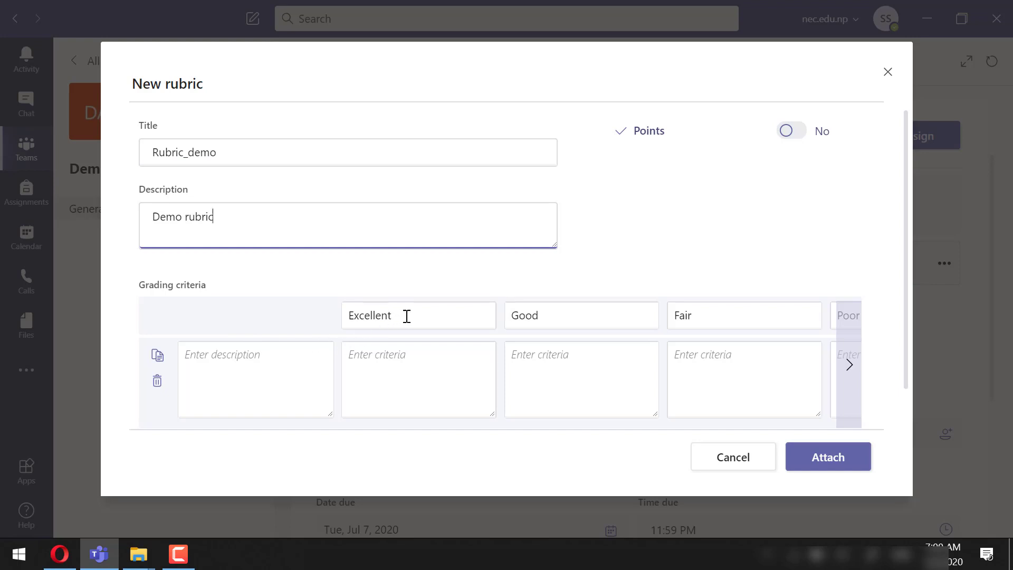
Fill in the Excellent, Good and Fair criteria describing mathematical foundation and explanation quality
{"action": "left_click", "coordinate": [388, 371]}
{"action": "type", "text": "Good mathematical foundationn an"}
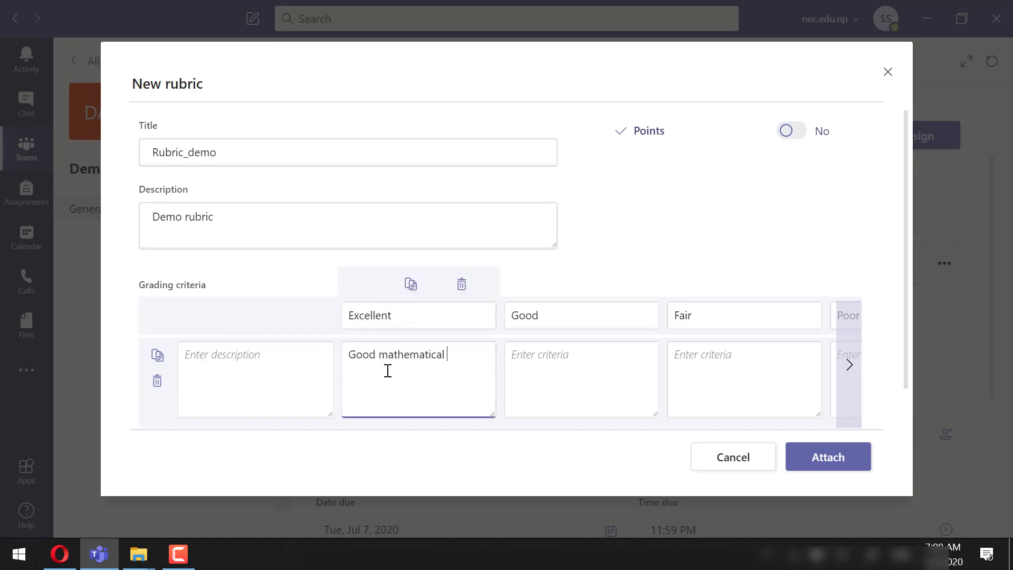
{"action": "key", "text": "BackSpace"}
{"action": "key", "text": "BackSpace"}
{"action": "key", "text": "BackSpace"}
{"action": "key", "text": "BackSpace"}
{"action": "type", "text": "and good explanation."}
{"action": "left_click", "coordinate": [546, 365]}
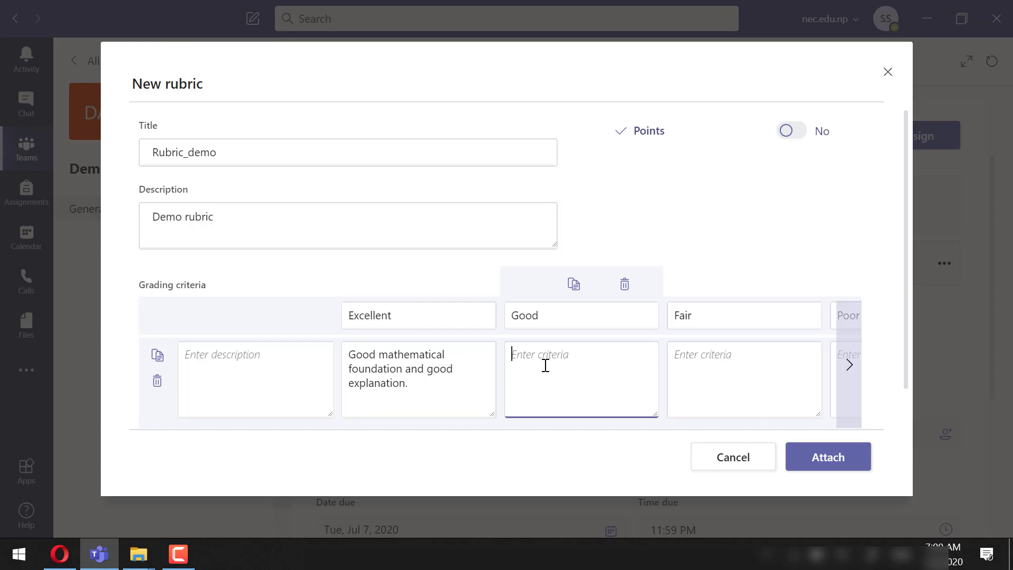
{"action": "type", "text": "Good mathematical foundation and poor explanation."}
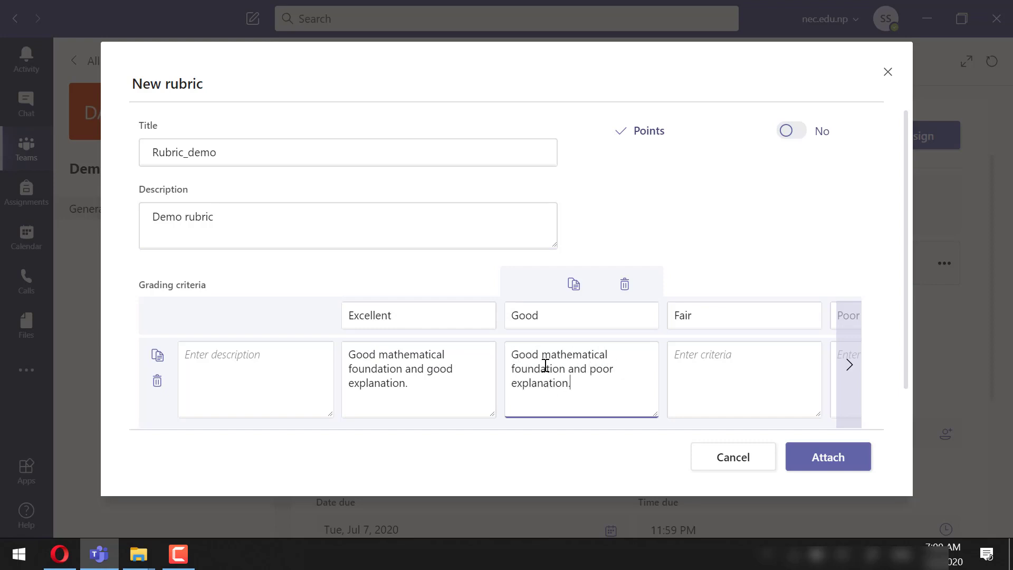
{"action": "left_click", "coordinate": [732, 362]}
{"action": "type", "text": "Poor mathematical foundation an"}
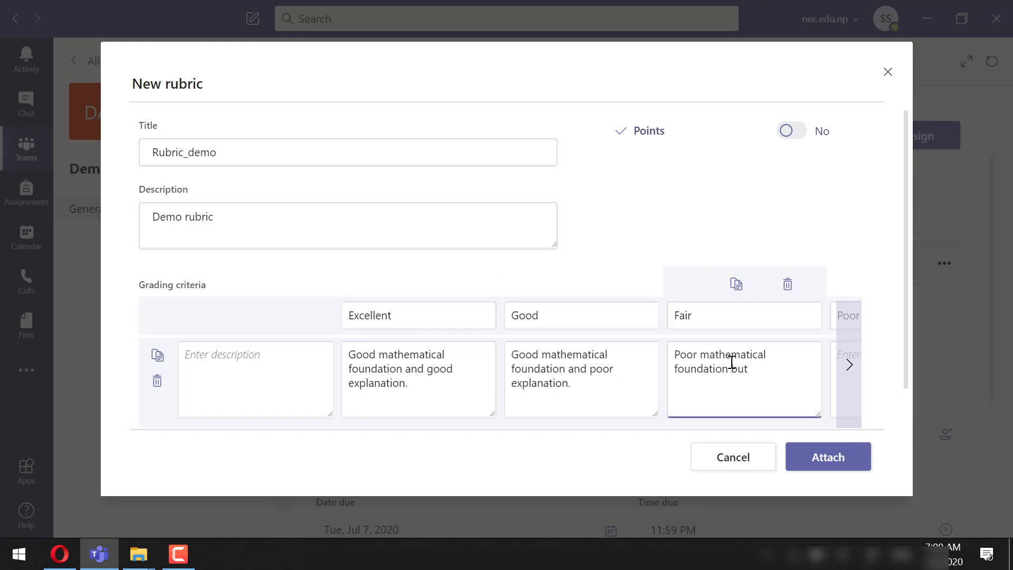
{"action": "type", "text": "t good explanation"}
{"action": "left_click", "coordinate": [850, 365]}
{"action": "left_click", "coordinate": [722, 358]}
Describe Poor as 'Poor overall.' and add a Fail level described 'Incorrect answer.'
{"action": "type", "text": "Poor"}
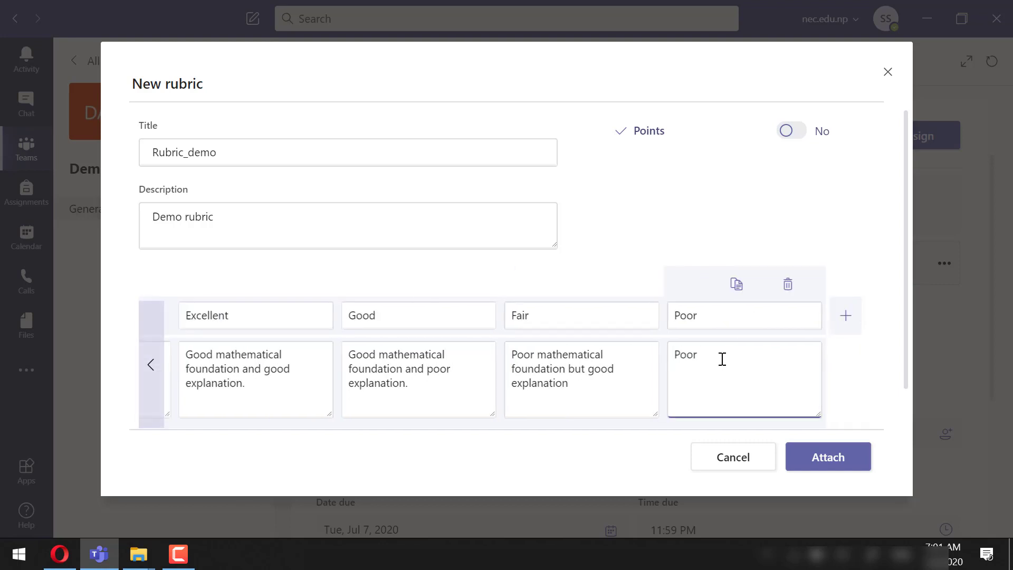
{"action": "type", "text": " overall."}
{"action": "left_click", "coordinate": [843, 331]}
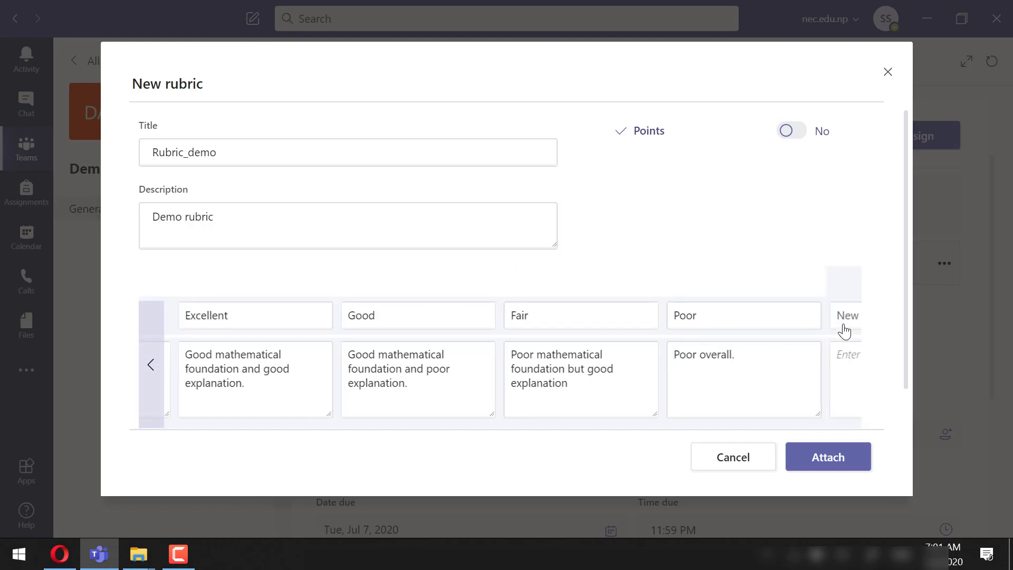
{"action": "left_click", "coordinate": [757, 317]}
{"action": "type", "text": "Fail"}
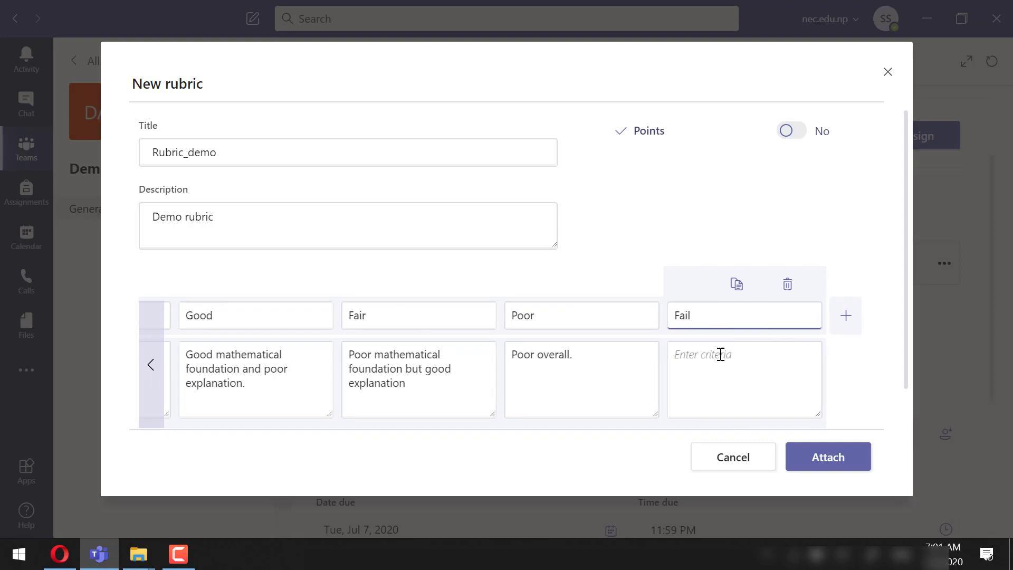
{"action": "left_click", "coordinate": [721, 355]}
{"action": "type", "text": "Incorrect answer."}
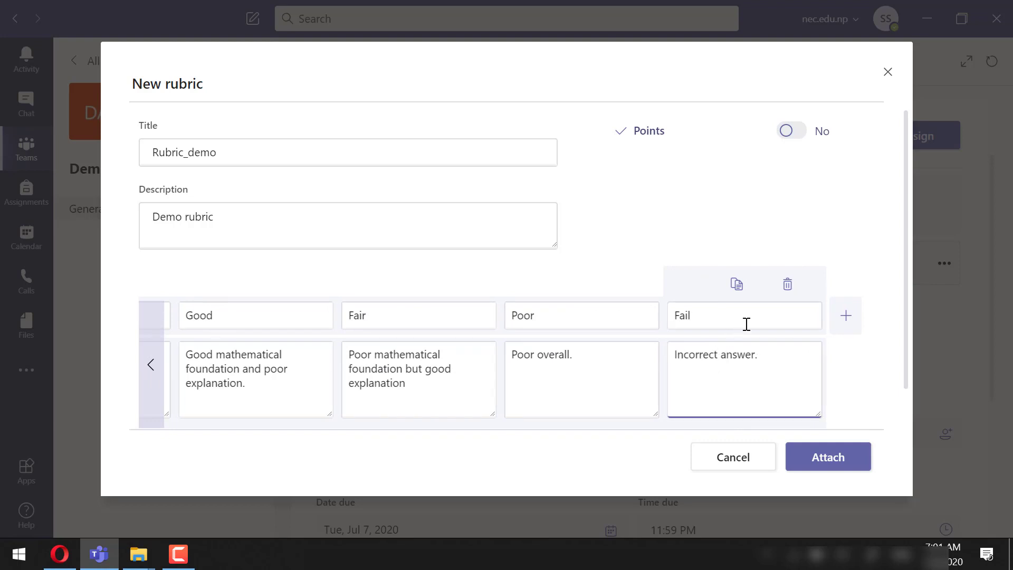
Name the rubric's single criterion 'Performance evaluation'
{"action": "scroll", "coordinate": [523, 330], "scroll_direction": "down", "scroll_amount": 1}
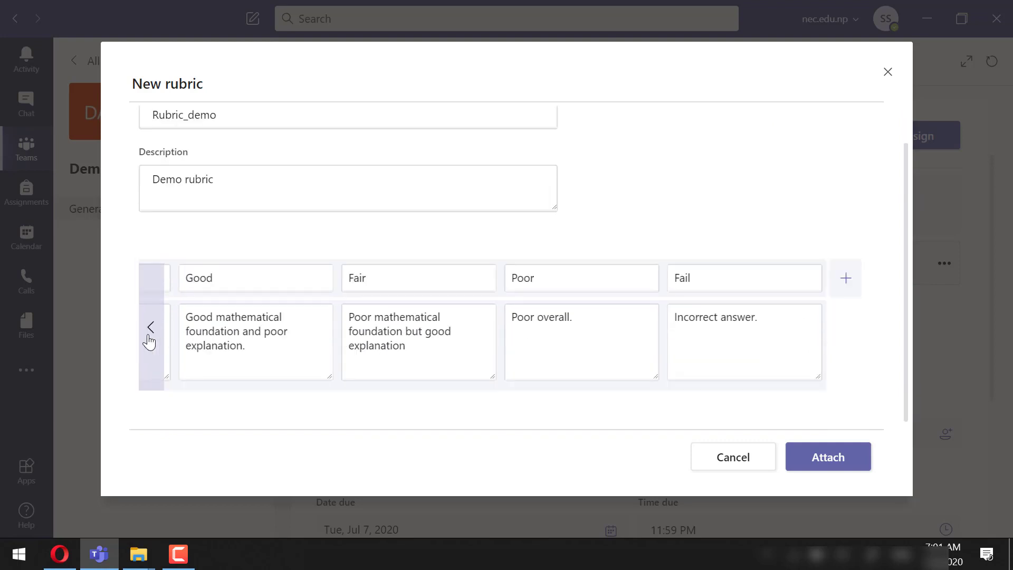
{"action": "left_click", "coordinate": [150, 339]}
{"action": "left_click", "coordinate": [149, 342]}
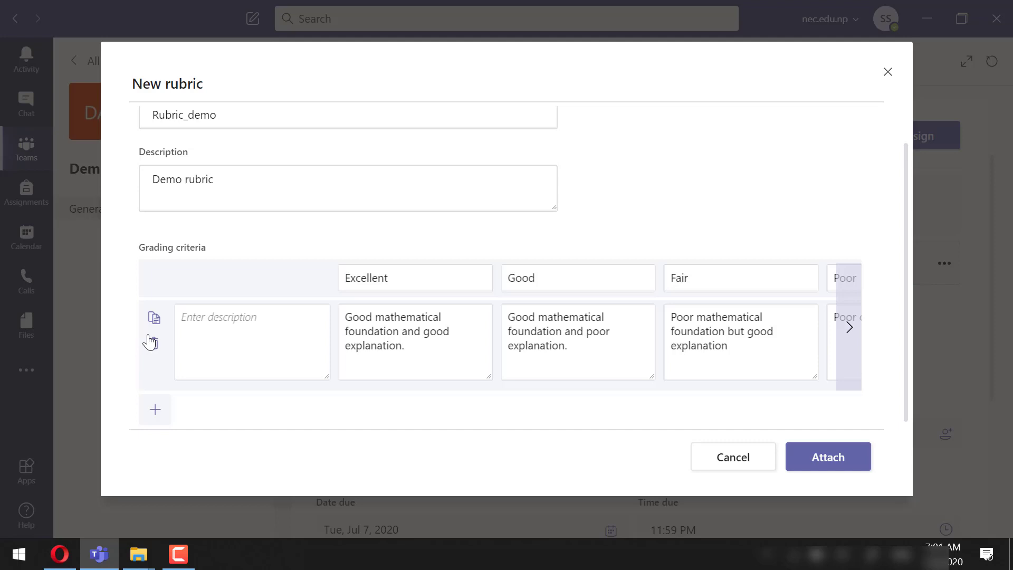
{"action": "left_click", "coordinate": [160, 414]}
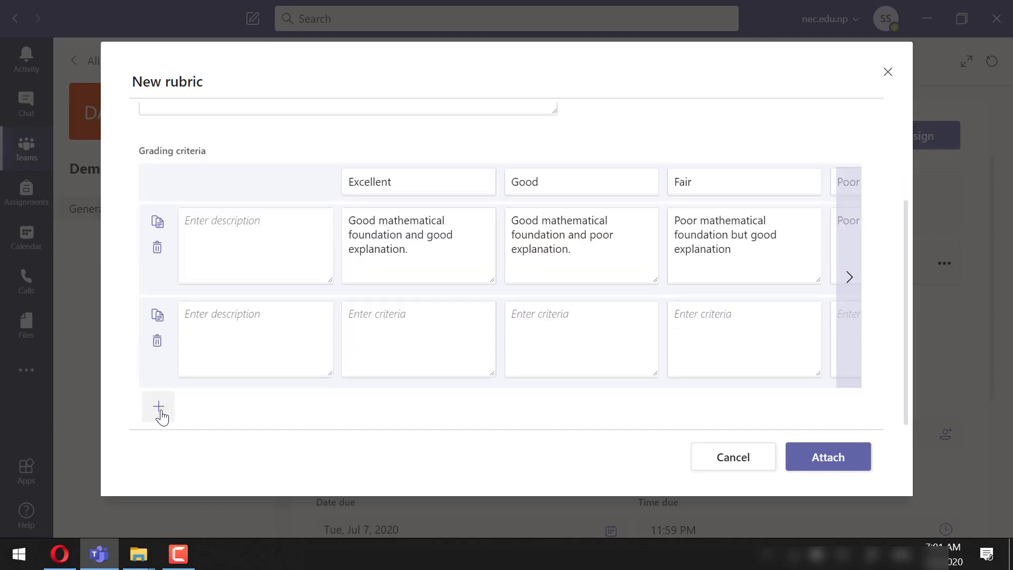
{"action": "left_click", "coordinate": [157, 341]}
{"action": "left_click", "coordinate": [236, 325]}
{"action": "type", "text": "Performance evaluation"}
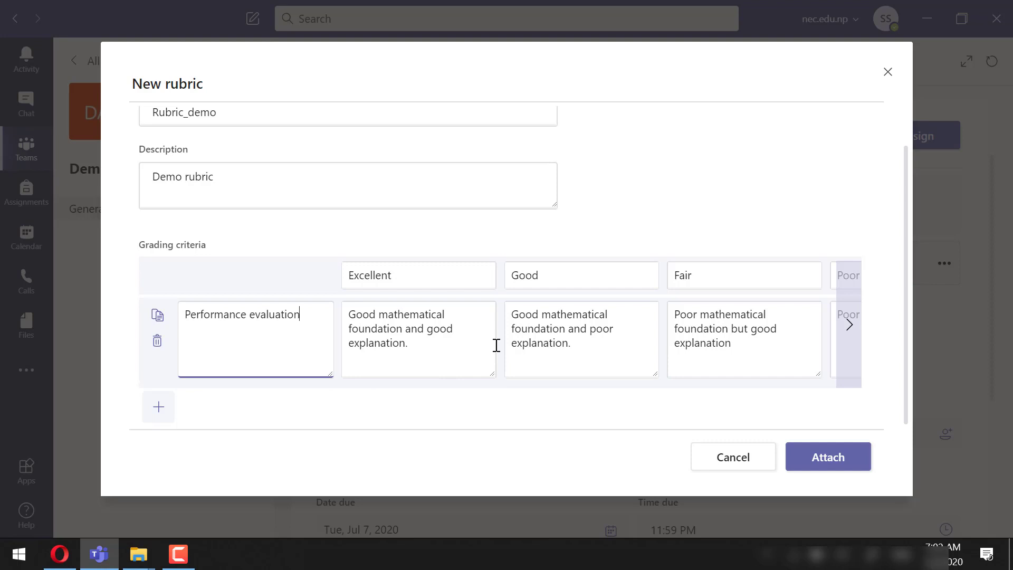
Turn on rubric points and score Fail 0, Poor 1 and Fair 2
{"action": "scroll", "coordinate": [497, 346], "scroll_direction": "up", "scroll_amount": 1}
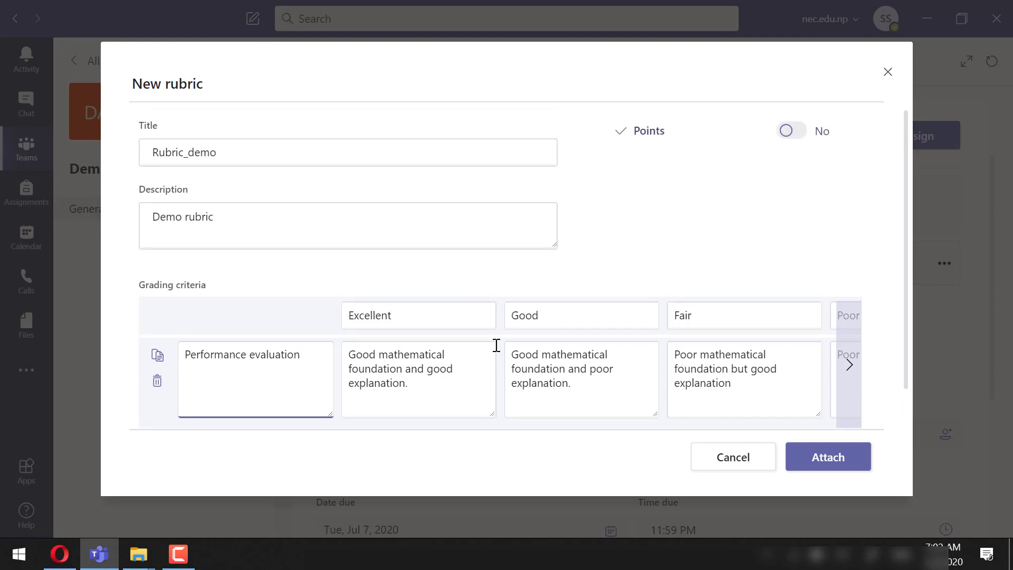
{"action": "left_click", "coordinate": [794, 132]}
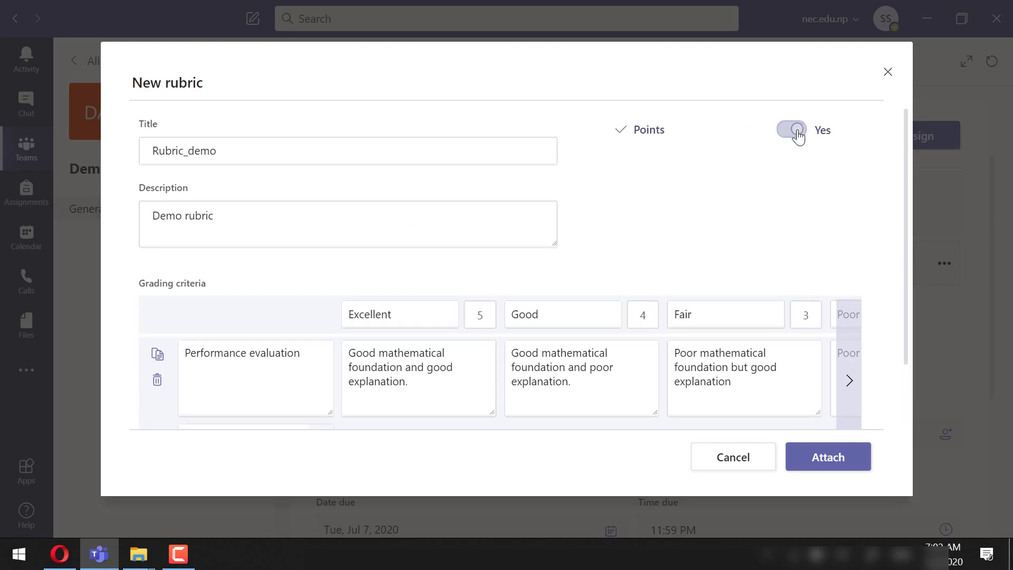
{"action": "left_click", "coordinate": [849, 366]}
{"action": "left_click", "coordinate": [808, 316]}
{"action": "type", "text": "0"}
{"action": "left_click", "coordinate": [642, 314]}
{"action": "type", "text": "1"}
{"action": "left_click", "coordinate": [480, 315]}
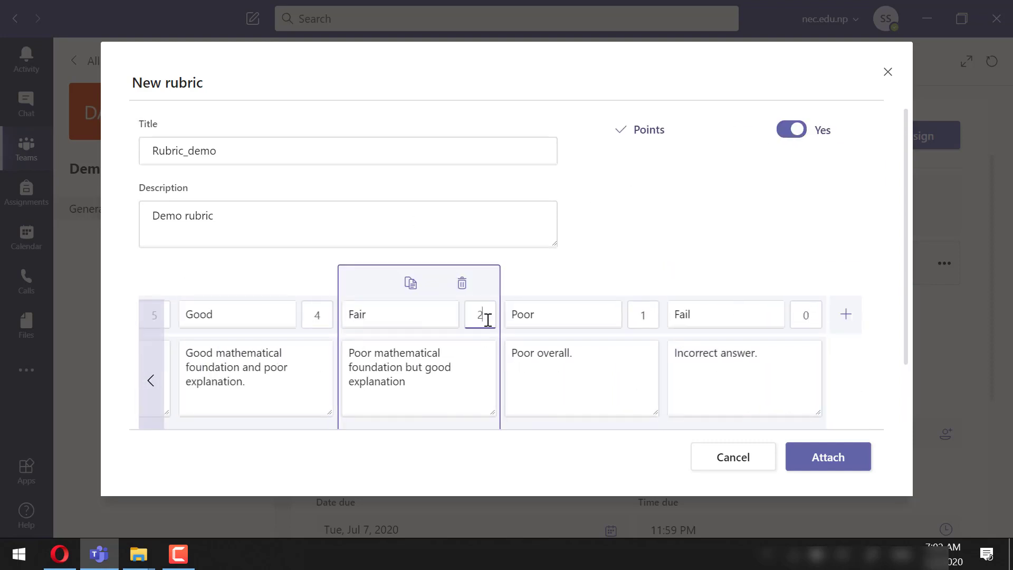
{"action": "type", "text": "2"}
{"action": "left_click", "coordinate": [317, 314]}
{"action": "left_click", "coordinate": [151, 380]}
Attach Rubric_demo to the assignment and change its total points from 100 to 8
{"action": "left_click", "coordinate": [831, 459]}
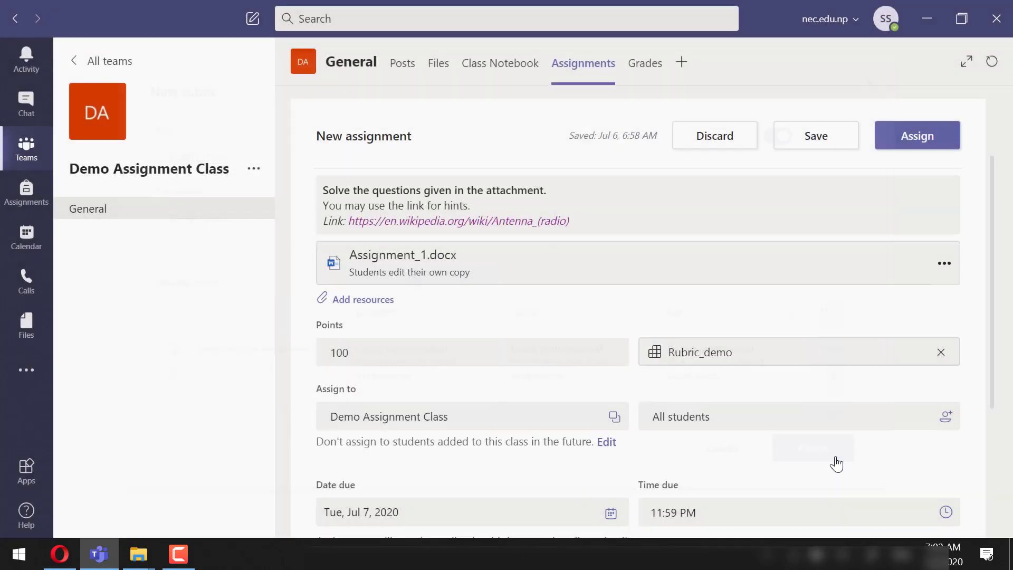
{"action": "left_click", "coordinate": [368, 352]}
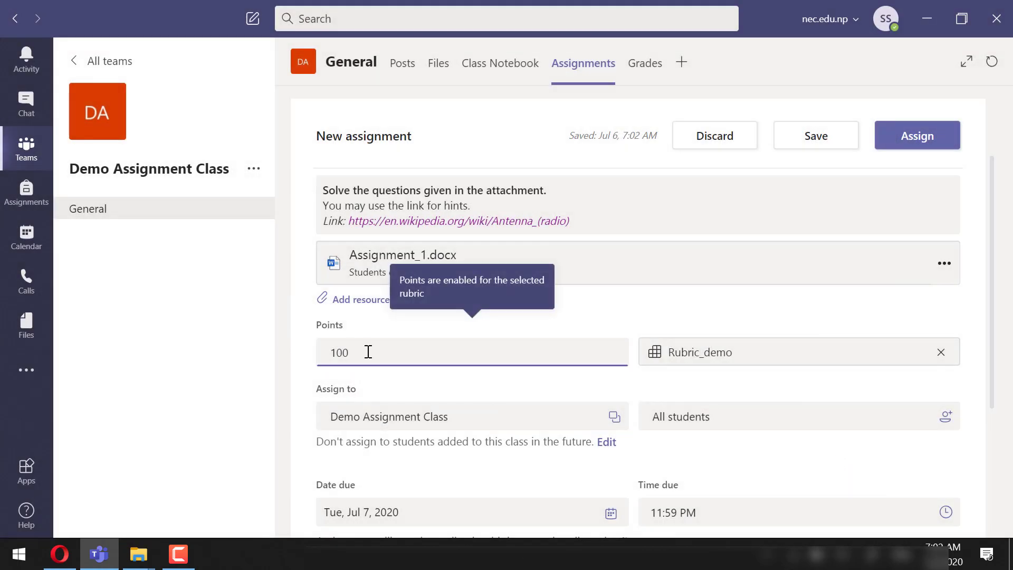
{"action": "key", "text": "BackSpace"}
{"action": "key", "text": "BackSpace"}
{"action": "key", "text": "BackSpace"}
{"action": "type", "text": "8"}
{"action": "left_click", "coordinate": [524, 384]}
Keep the class and All students as recipients and Jul 7 as the due date
{"action": "scroll", "coordinate": [524, 384], "scroll_direction": "down", "scroll_amount": 2}
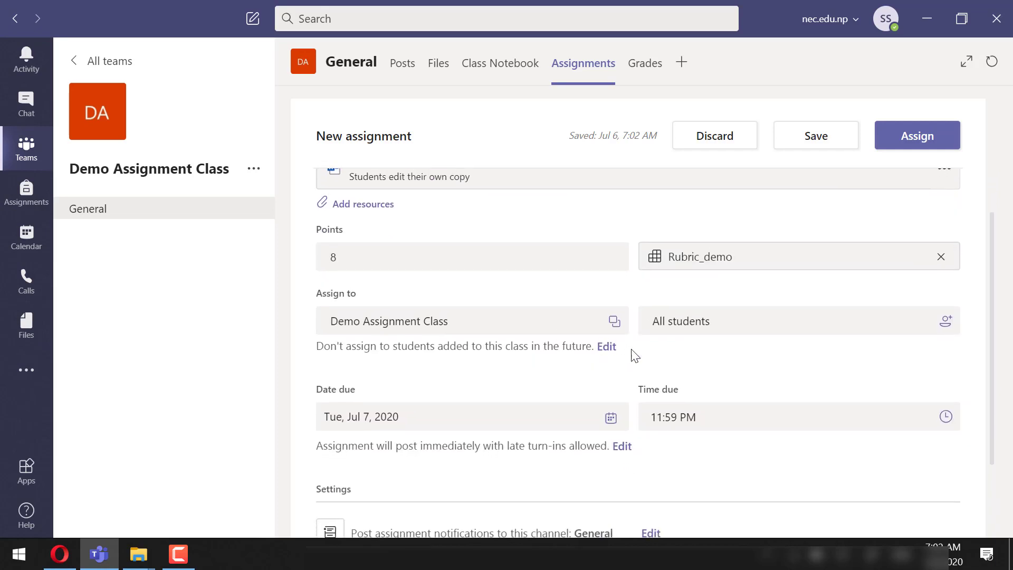
{"action": "scroll", "coordinate": [581, 373], "scroll_direction": "down", "scroll_amount": 1}
{"action": "left_click", "coordinate": [613, 294]}
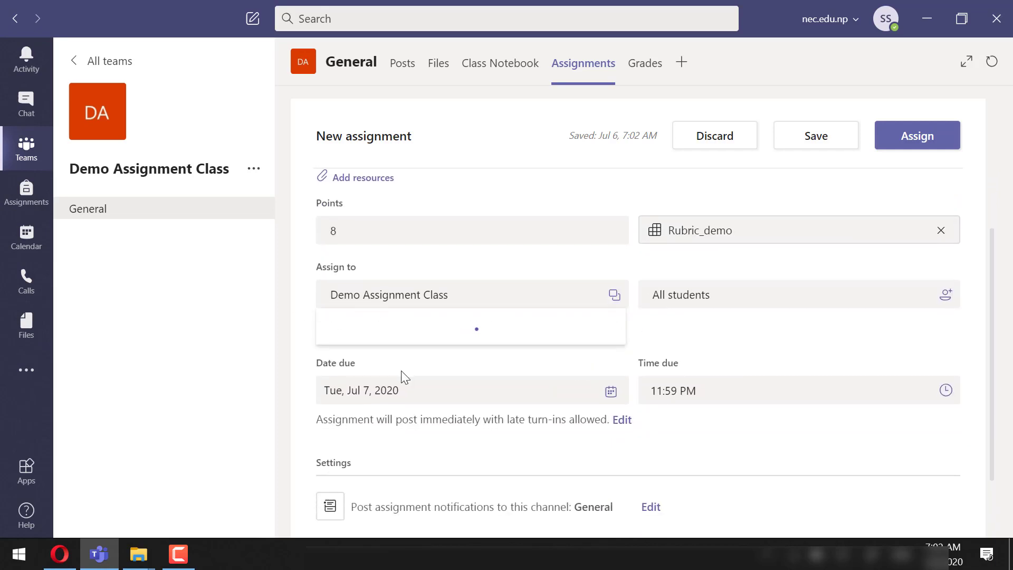
{"action": "left_click", "coordinate": [517, 361]}
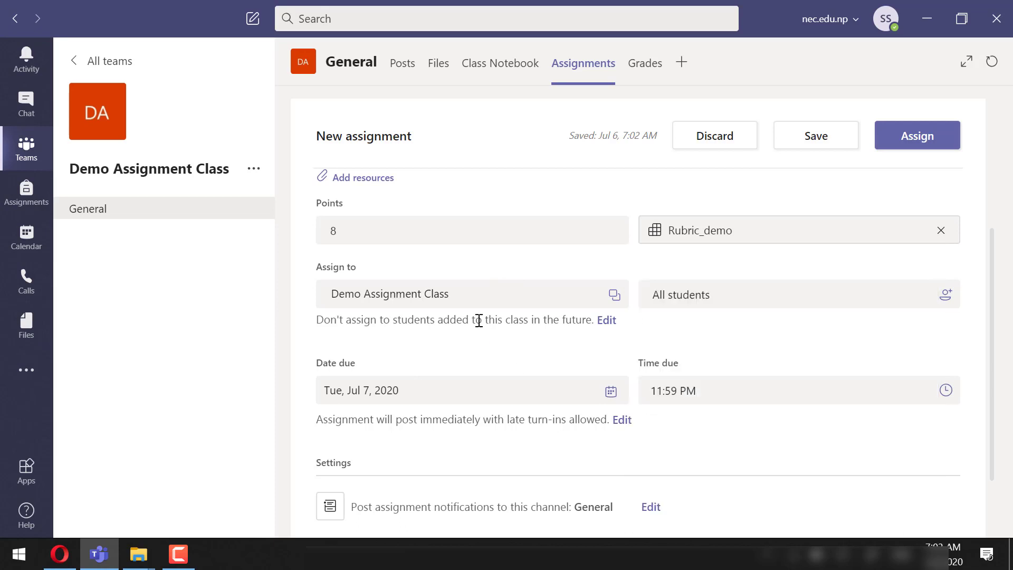
{"action": "left_click", "coordinate": [946, 296]}
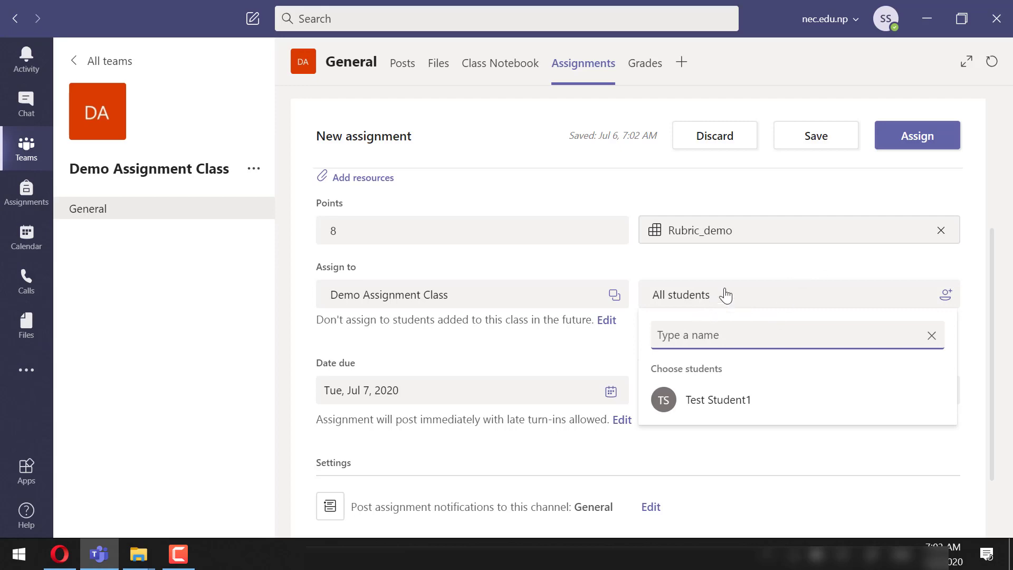
{"action": "left_click", "coordinate": [786, 272]}
{"action": "scroll", "coordinate": [656, 332], "scroll_direction": "down", "scroll_amount": 1}
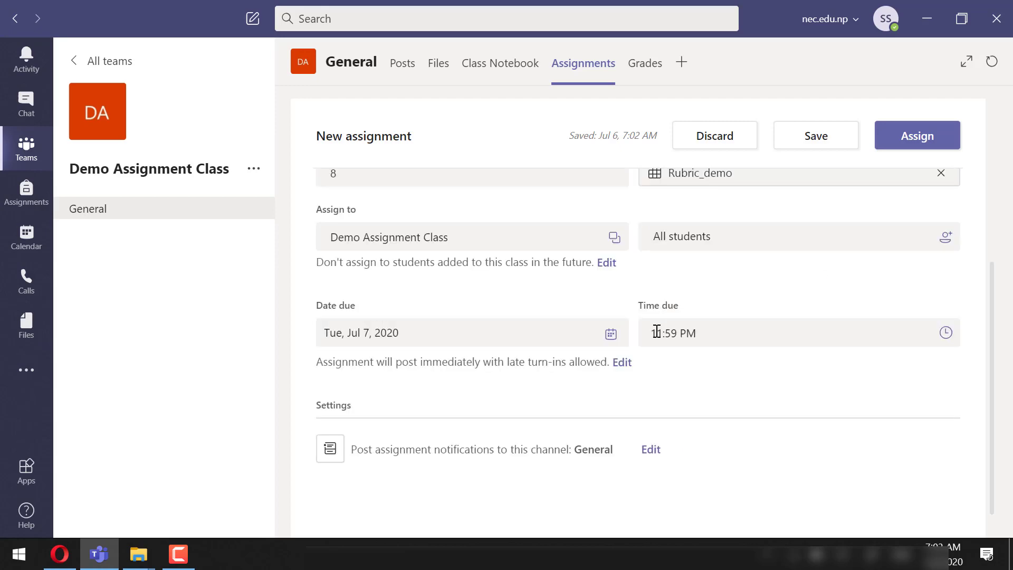
{"action": "left_click", "coordinate": [612, 335]}
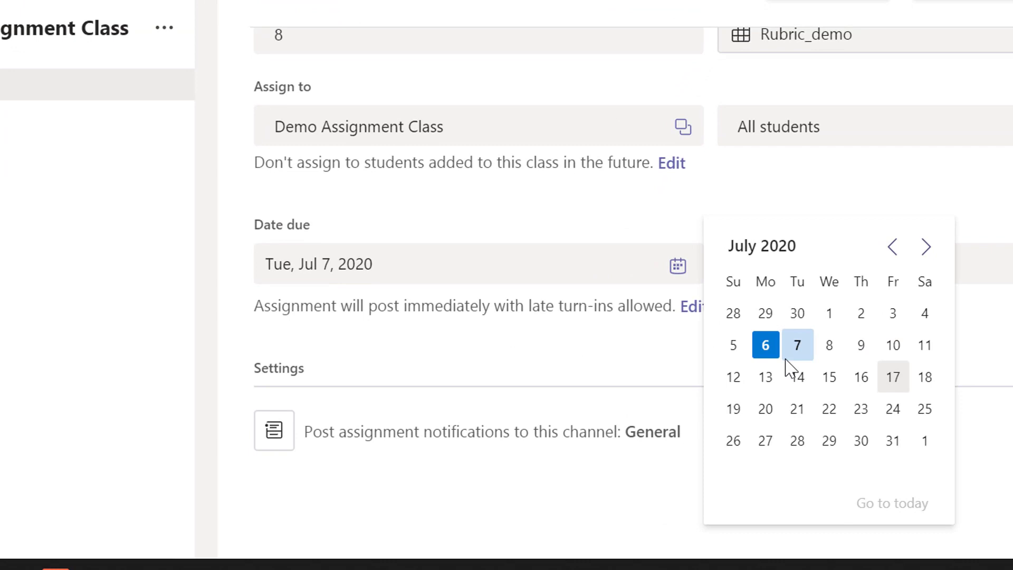
{"action": "left_click", "coordinate": [692, 389]}
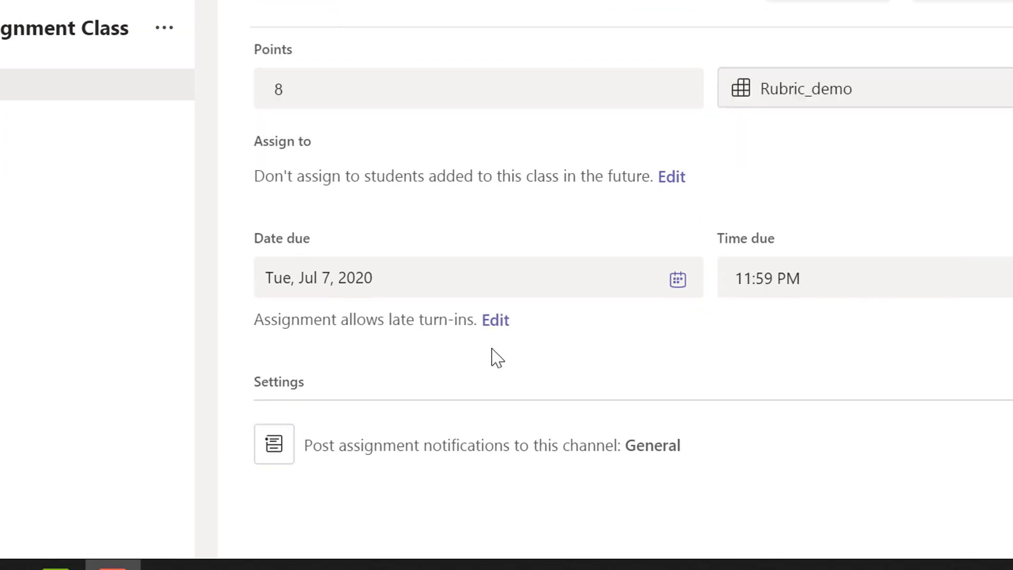
{"action": "left_click", "coordinate": [496, 321]}
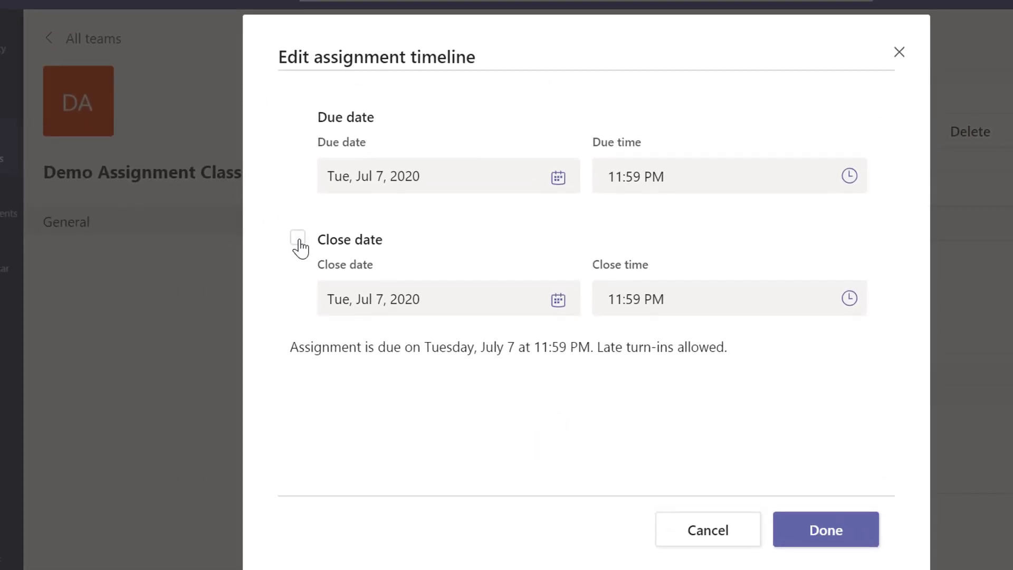
{"action": "left_click", "coordinate": [298, 242]}
{"action": "left_click", "coordinate": [559, 305]}
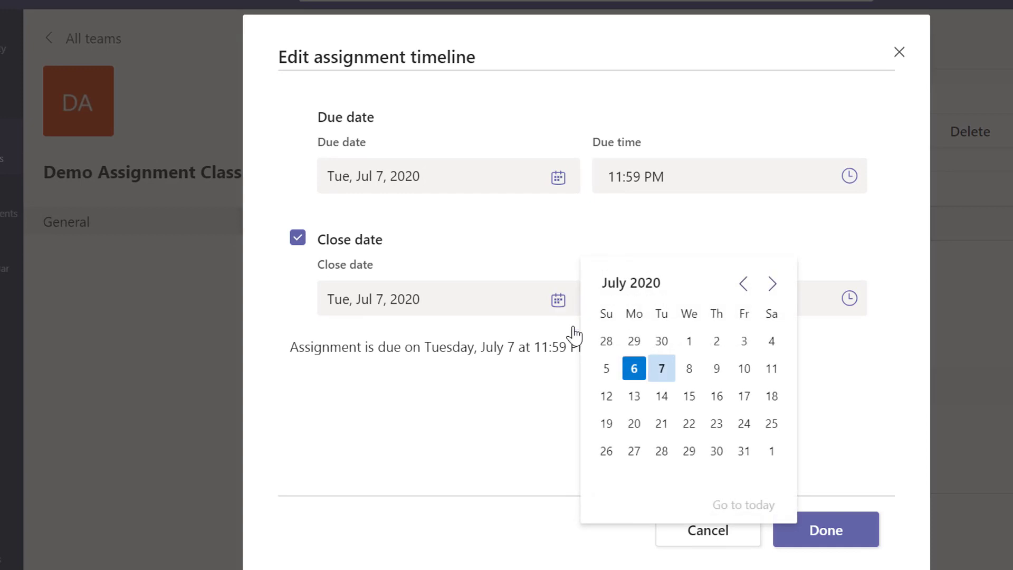
{"action": "left_click", "coordinate": [690, 371]}
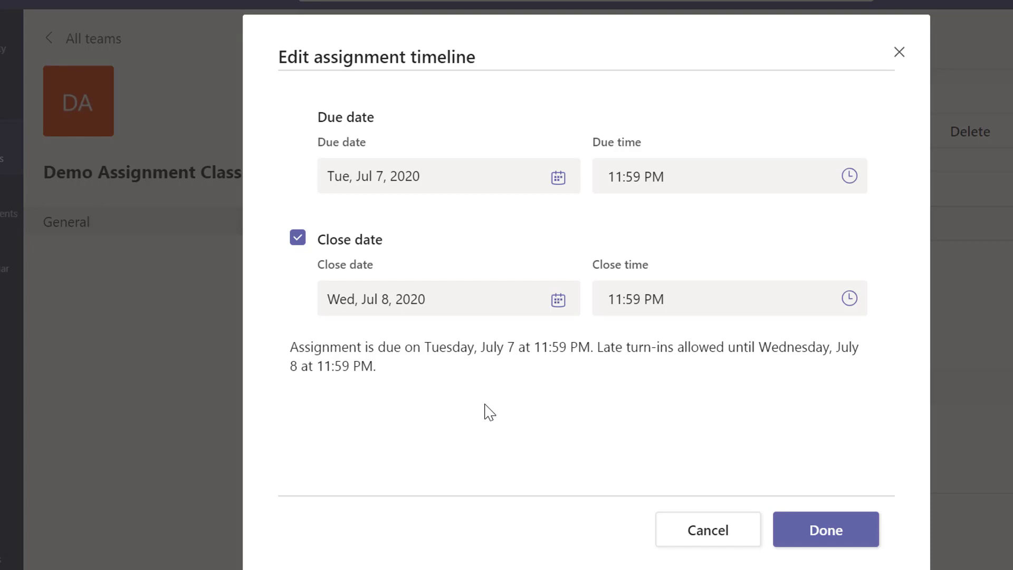
{"action": "left_click", "coordinate": [297, 239]}
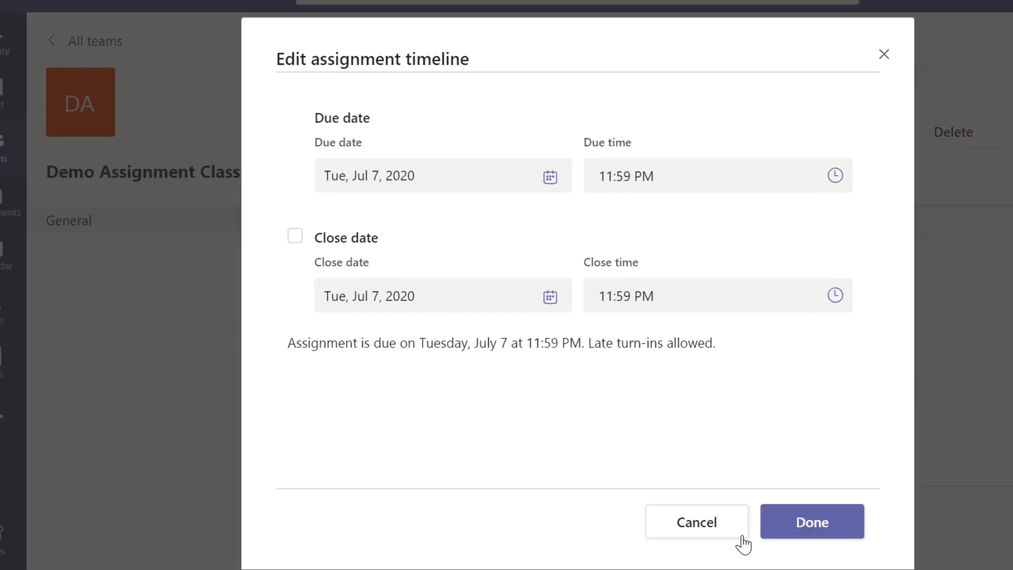
{"action": "left_click", "coordinate": [739, 536]}
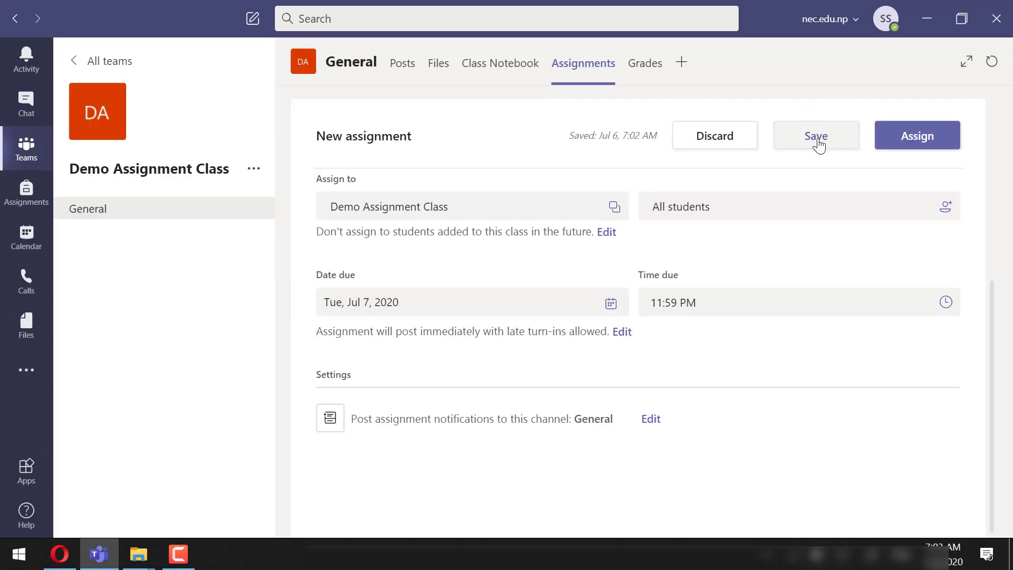
Assign Assignment #1 to the class and confirm its card appears in the General channel's posts
{"action": "scroll", "coordinate": [813, 244], "scroll_direction": "up", "scroll_amount": 5}
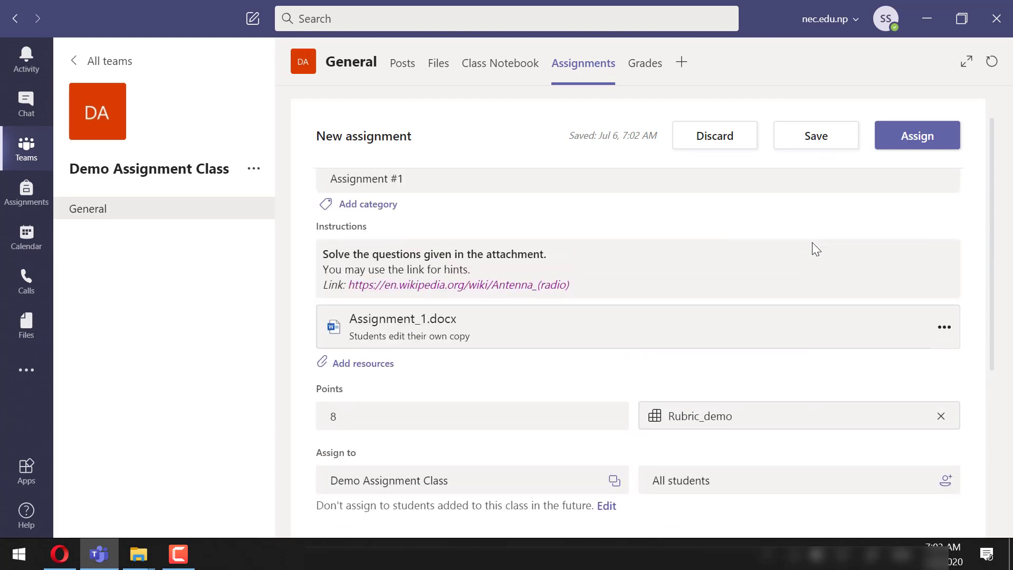
{"action": "left_click", "coordinate": [903, 144]}
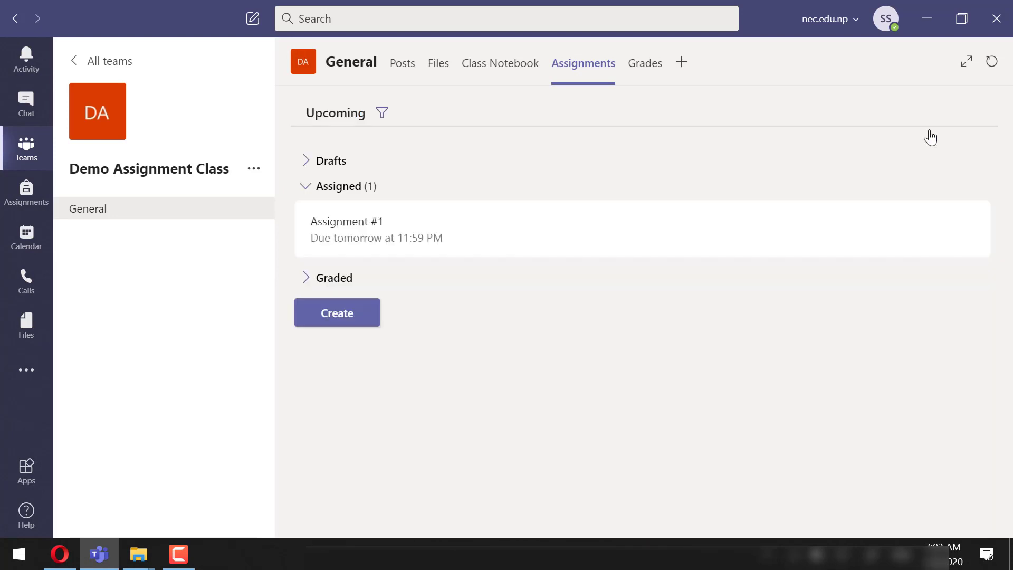
{"action": "left_click", "coordinate": [402, 63]}
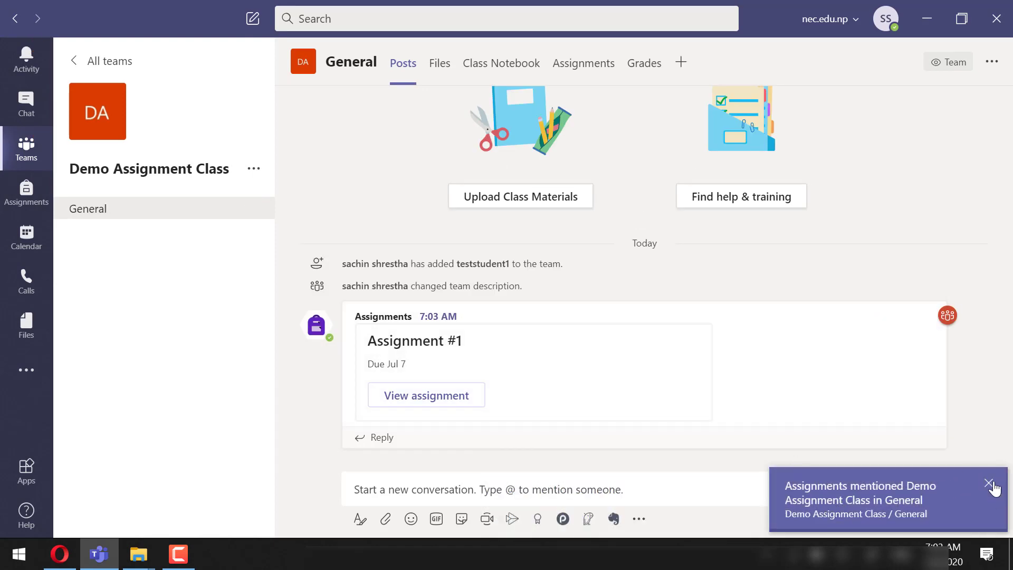
{"action": "left_click", "coordinate": [989, 483]}
Inspect Assignment #1's edit form and student preview, then return to the assignments list showing 0/1 turned in
{"action": "left_click", "coordinate": [465, 407]}
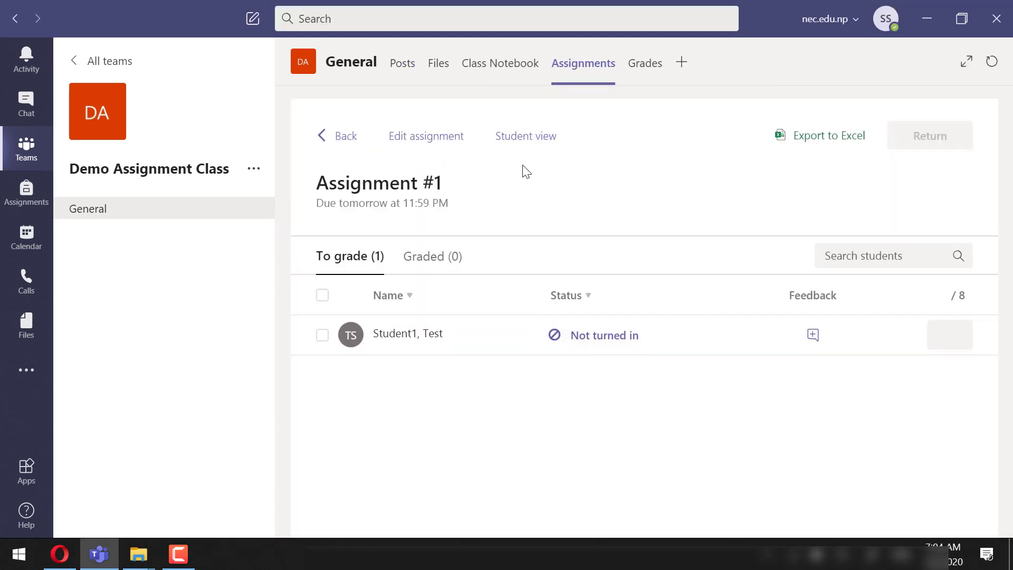
{"action": "left_click", "coordinate": [446, 137]}
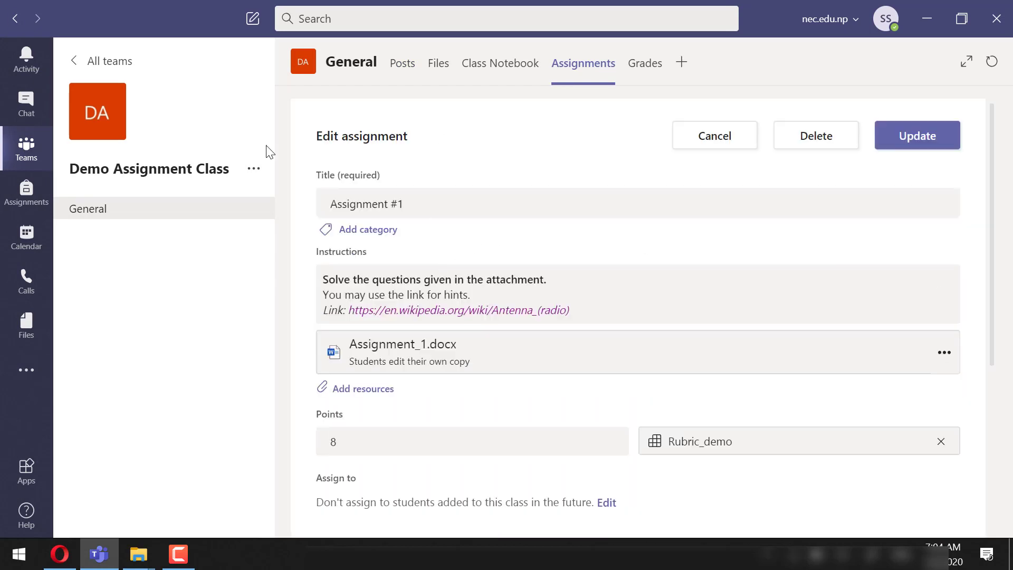
{"action": "left_click", "coordinate": [16, 18]}
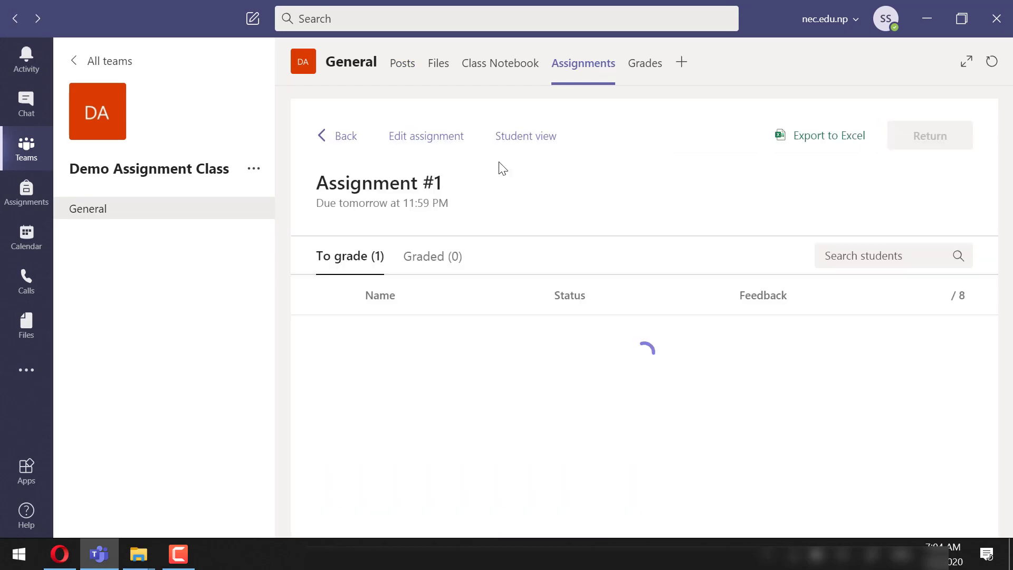
{"action": "left_click", "coordinate": [546, 140]}
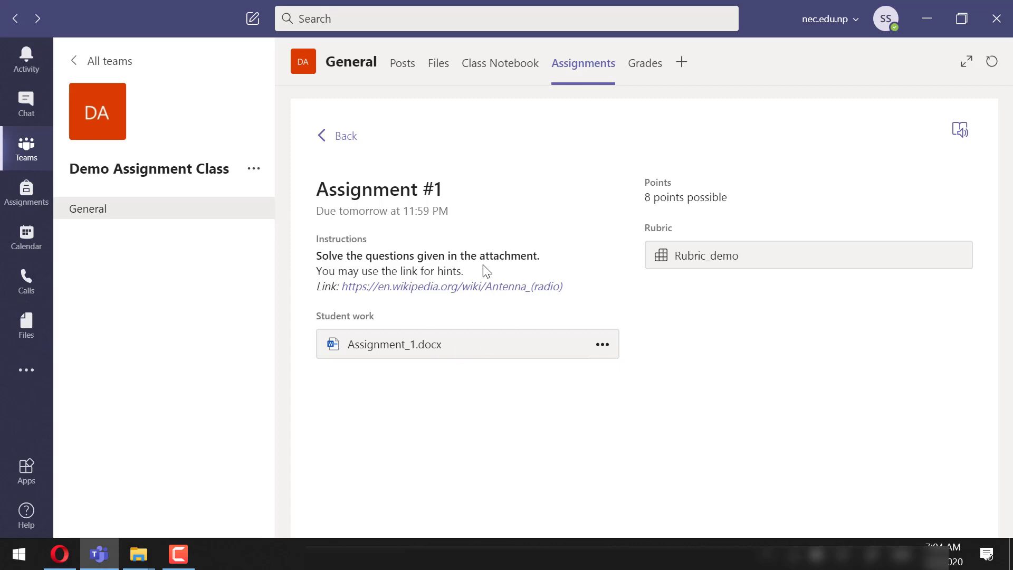
{"action": "left_click", "coordinate": [332, 140]}
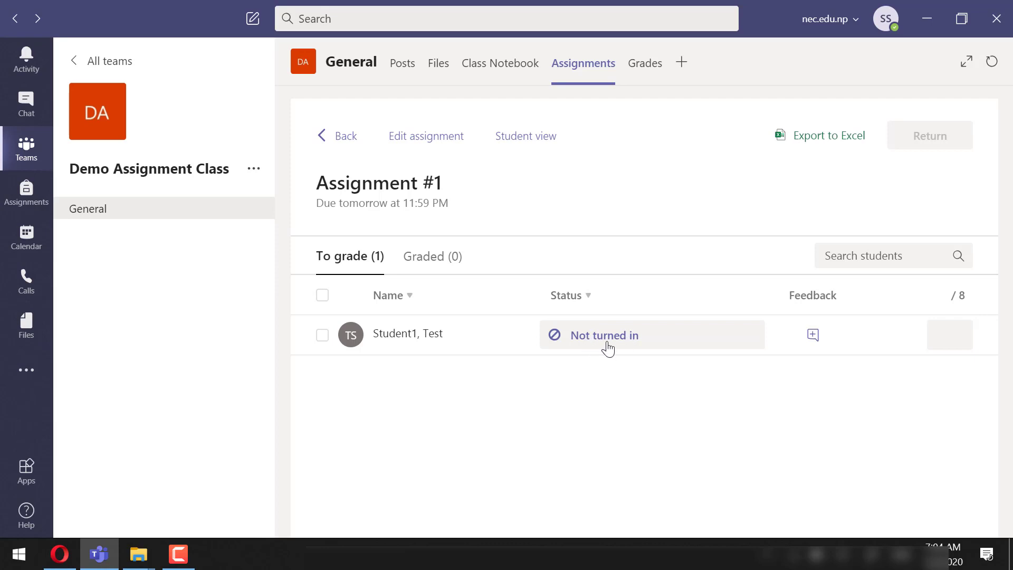
{"action": "left_click", "coordinate": [346, 139]}
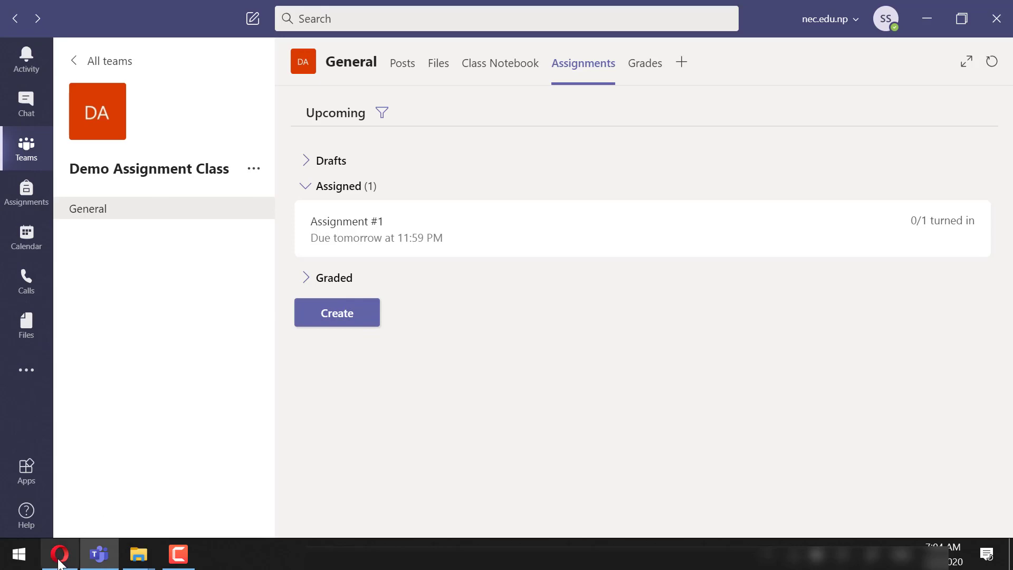
Open Assignment #1 in the student's browser session, checking the teacher's grading page now shows Viewed
{"action": "left_click", "coordinate": [59, 561]}
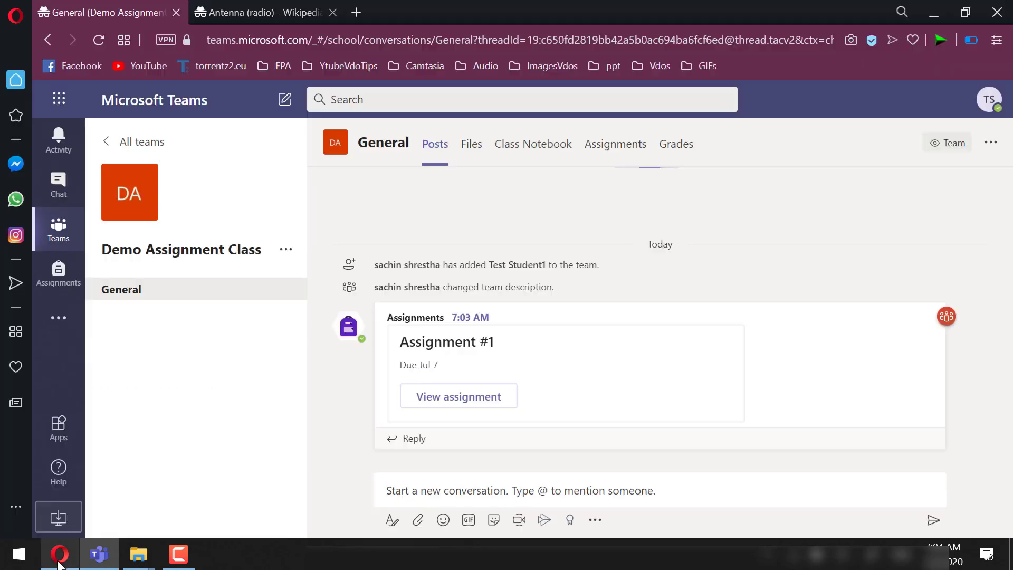
{"action": "left_click", "coordinate": [491, 404]}
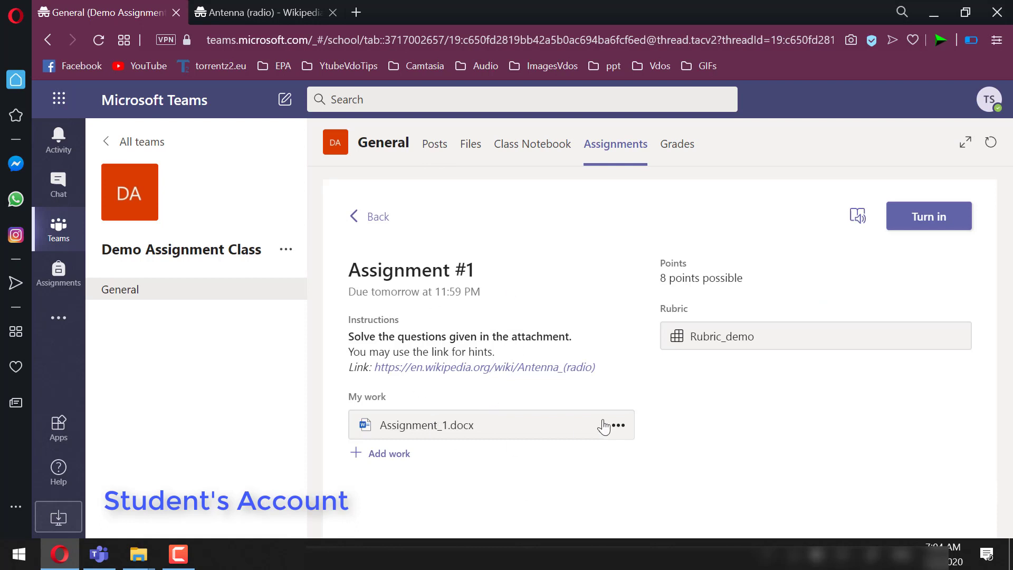
{"action": "left_click", "coordinate": [99, 559]}
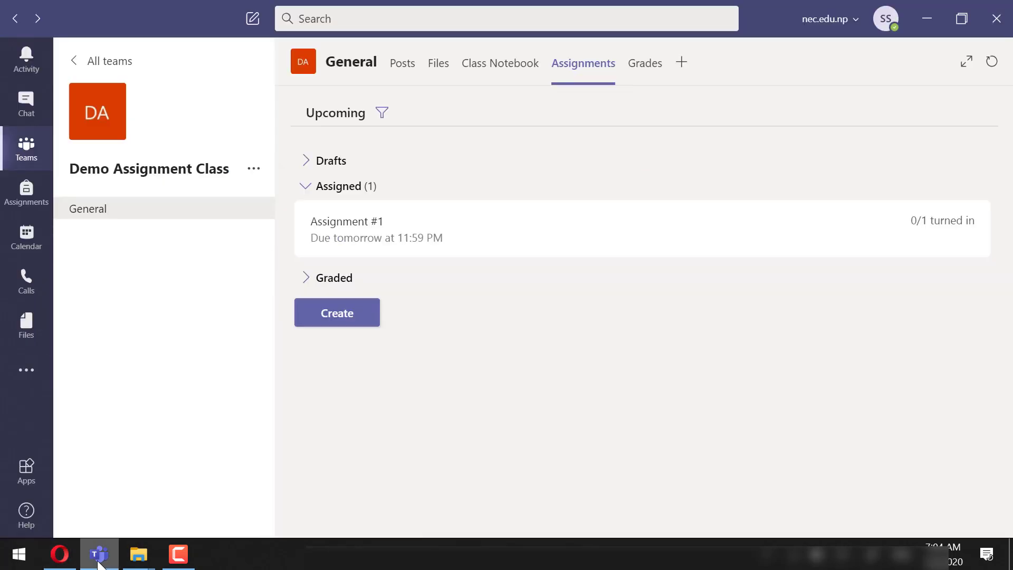
{"action": "left_click", "coordinate": [370, 253]}
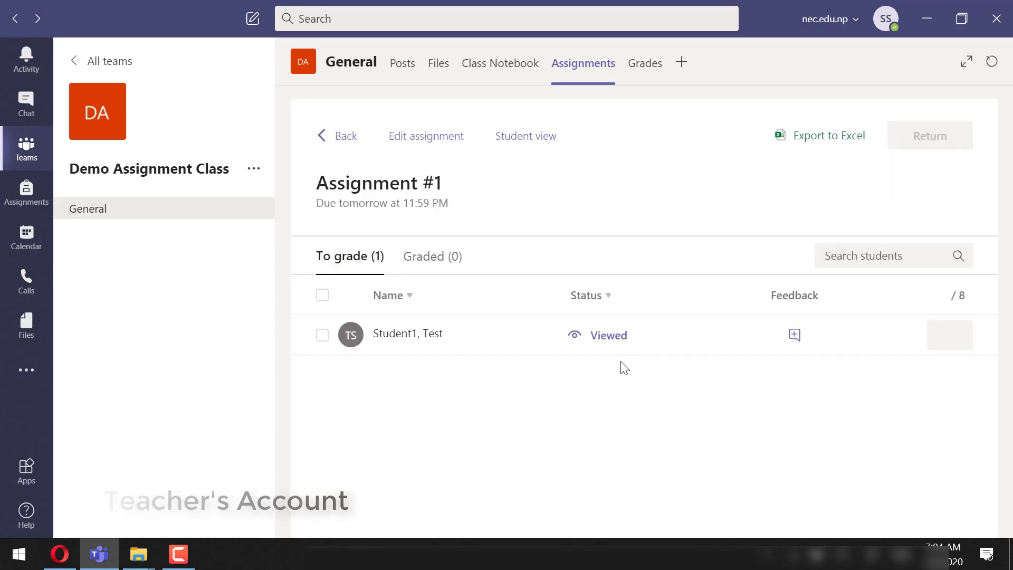
{"action": "left_click", "coordinate": [60, 554]}
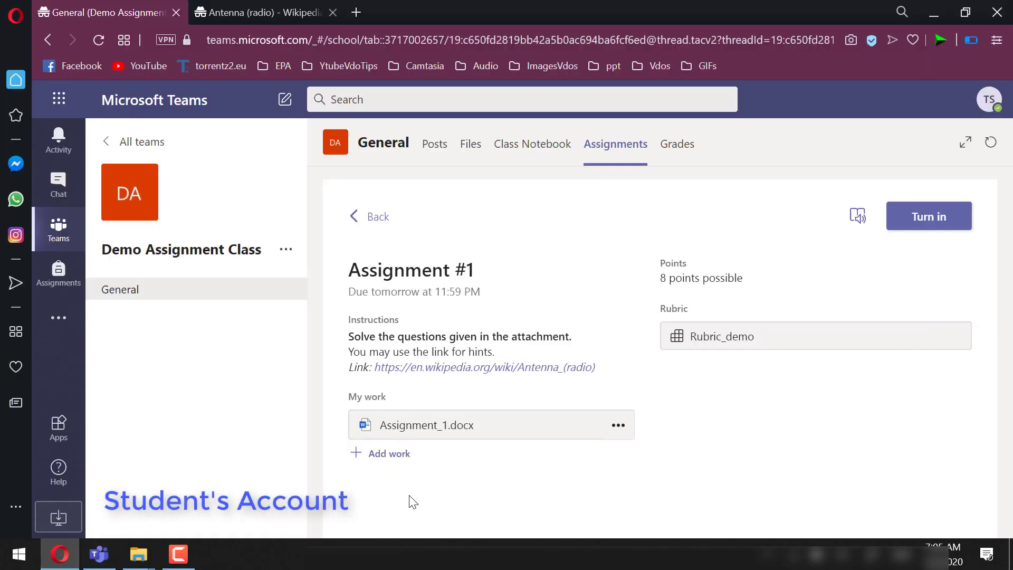
{"action": "left_click", "coordinate": [396, 457]}
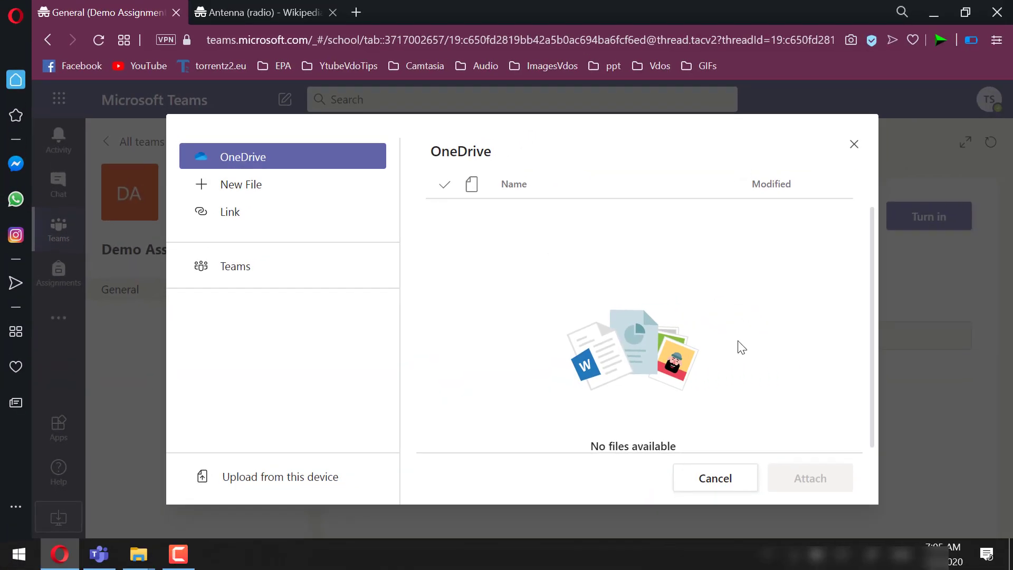
{"action": "left_click", "coordinate": [716, 478]}
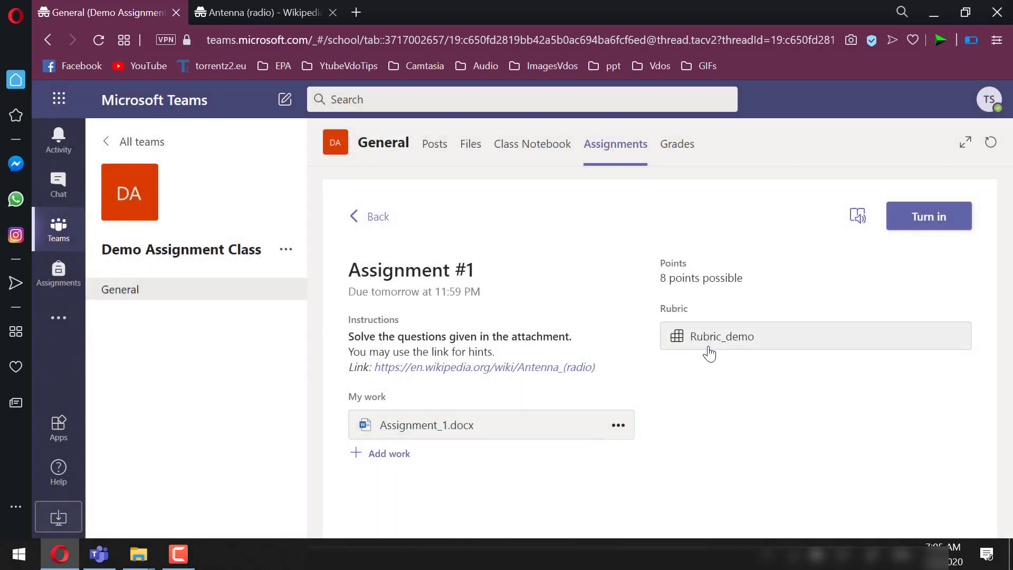
Open the student's Assignment_1.docx for editing in Word for the web
{"action": "left_click", "coordinate": [466, 431]}
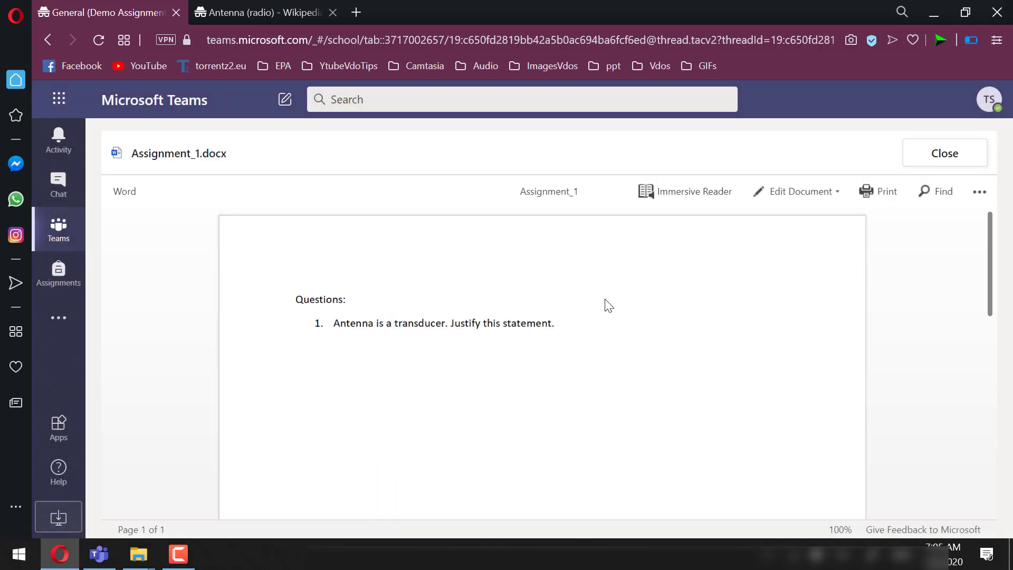
{"action": "left_click", "coordinate": [797, 191]}
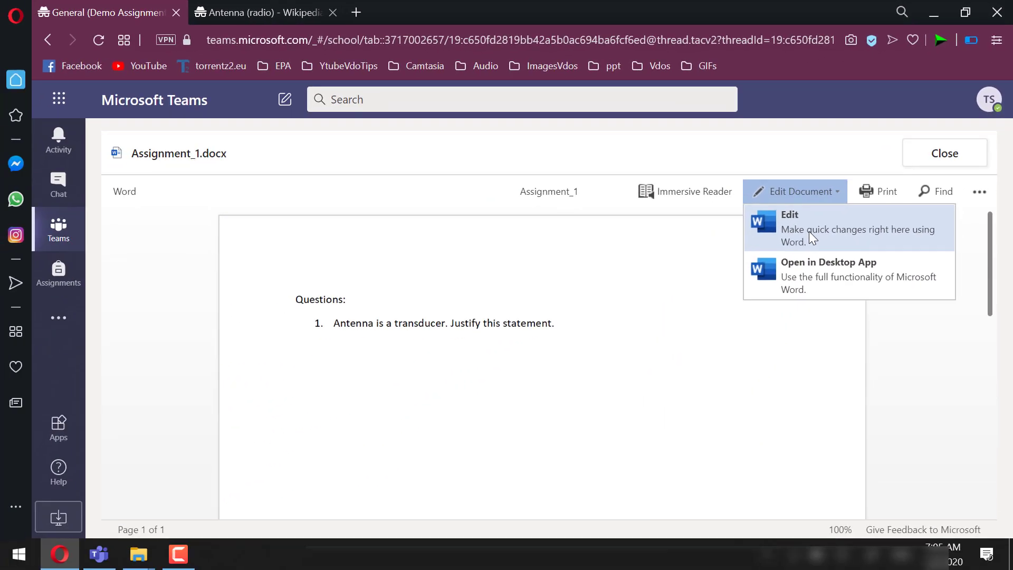
{"action": "left_click", "coordinate": [678, 397]}
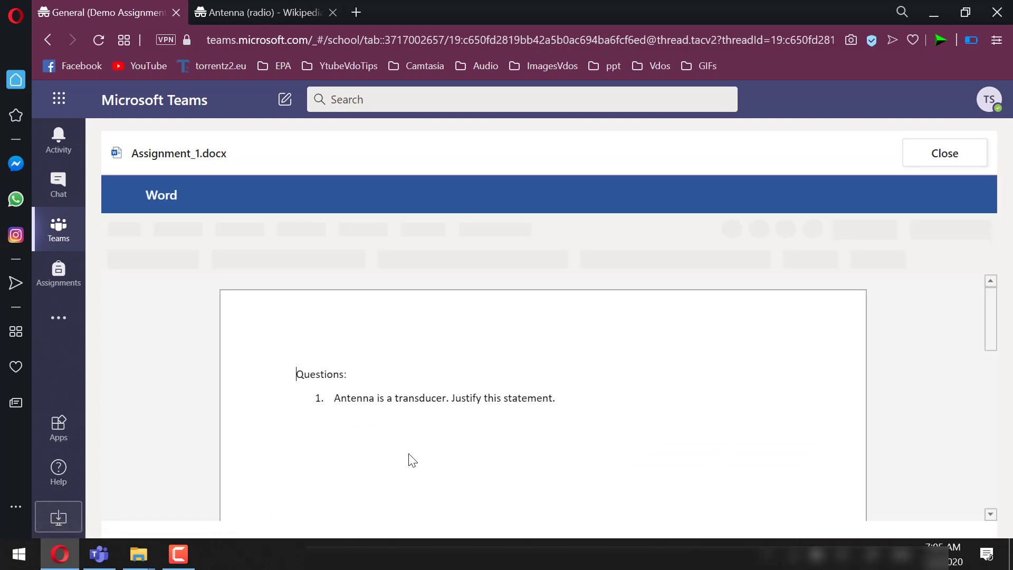
Below question 1, add 'Ans: Antenna can convert electrical signals to electromagnetic waves and vice verse'
{"action": "key", "text": "Return"}
{"action": "key", "text": "Return"}
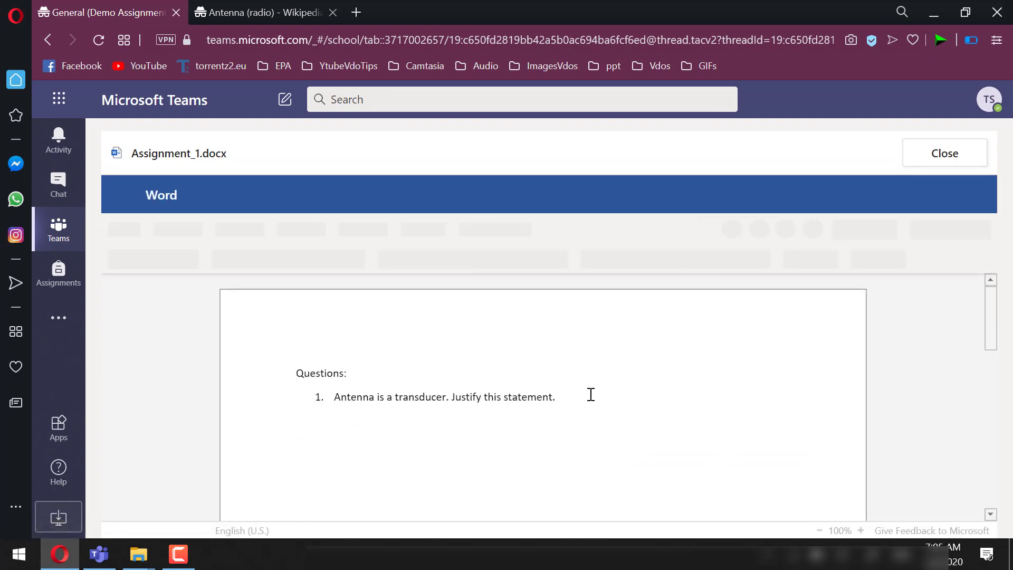
{"action": "type", "text": "Ans: Antenna can convert elect"}
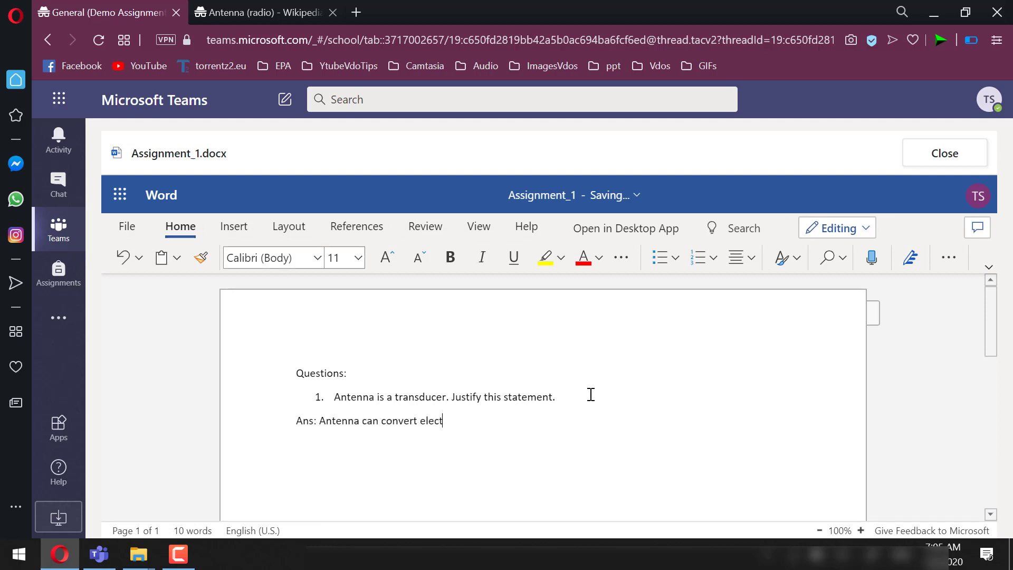
{"action": "type", "text": "rical signals to electromagnetic waves and vice ve"}
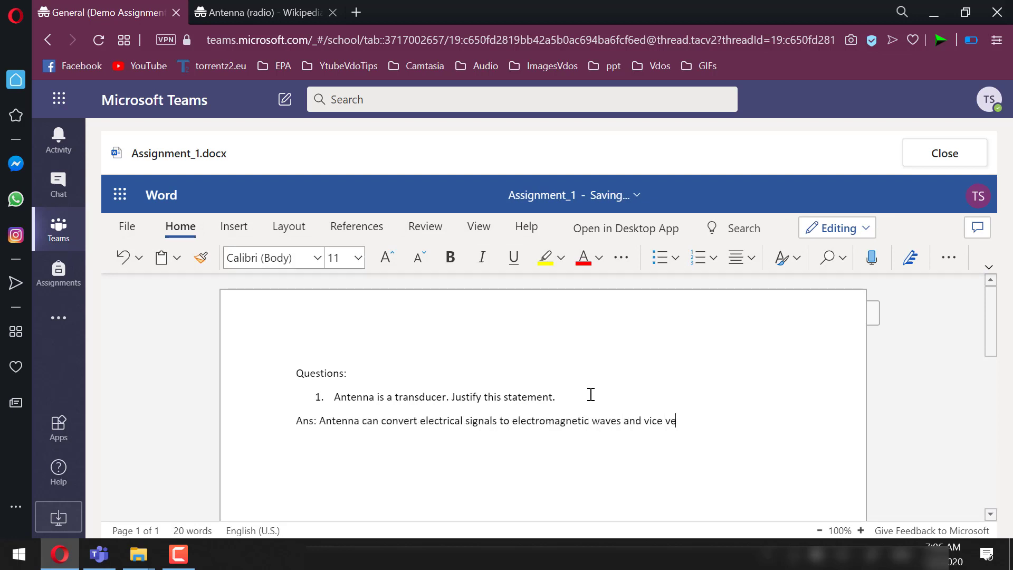
{"action": "key", "text": "BackSpace"}
{"action": "key", "text": "BackSpace"}
{"action": "key", "text": "BackSpace"}
{"action": "type", "text": "-verse."}
{"action": "key", "text": "Return"}
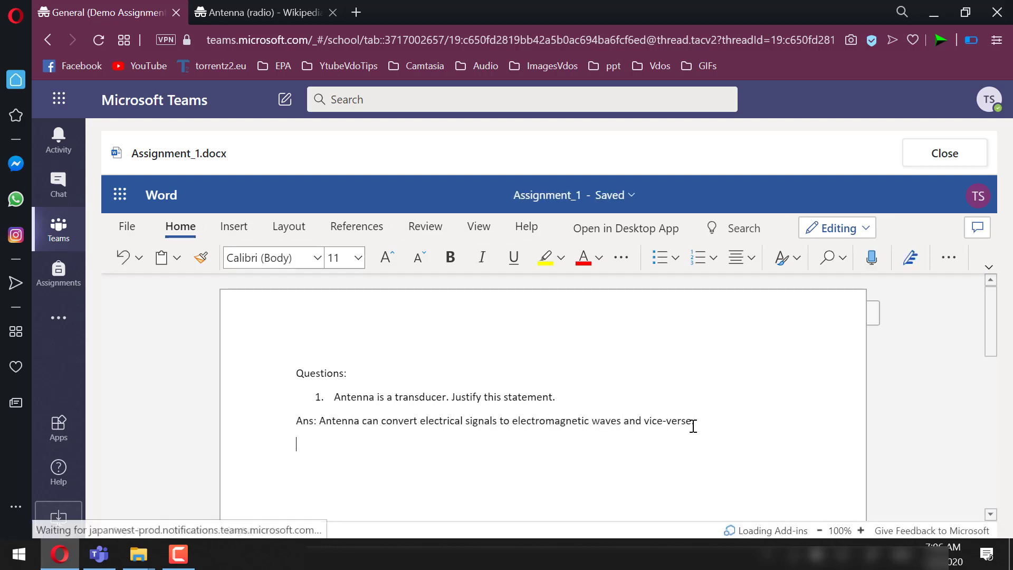
Start inserting a picture from this device, then cancel it
{"action": "left_click", "coordinate": [235, 228]}
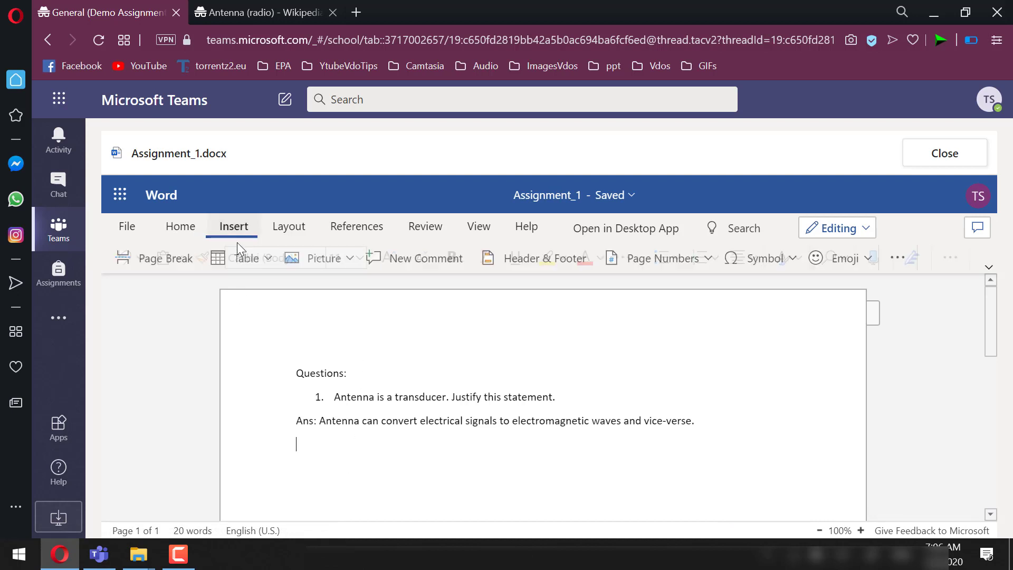
{"action": "left_click", "coordinate": [346, 258]}
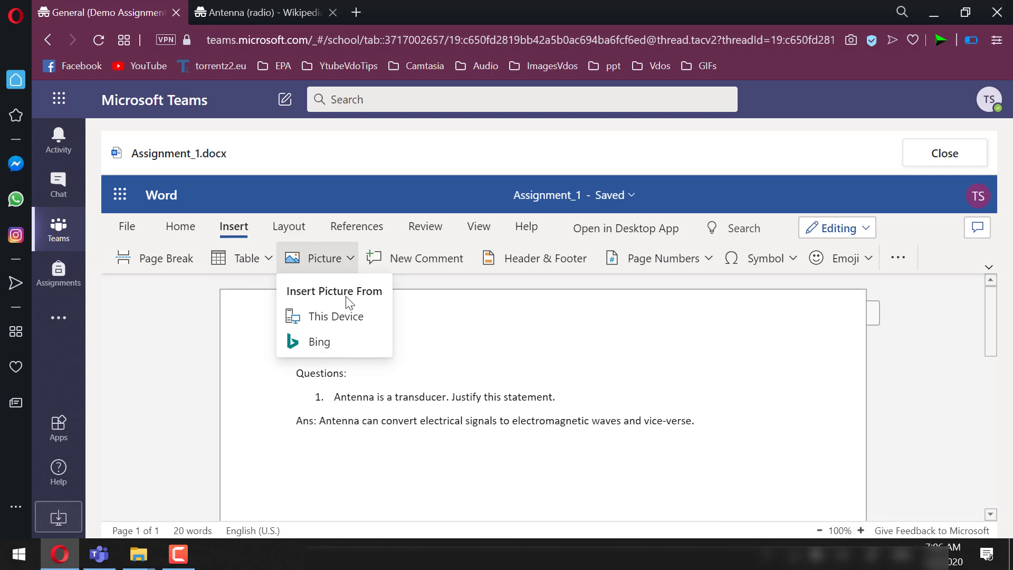
{"action": "left_click", "coordinate": [343, 319]}
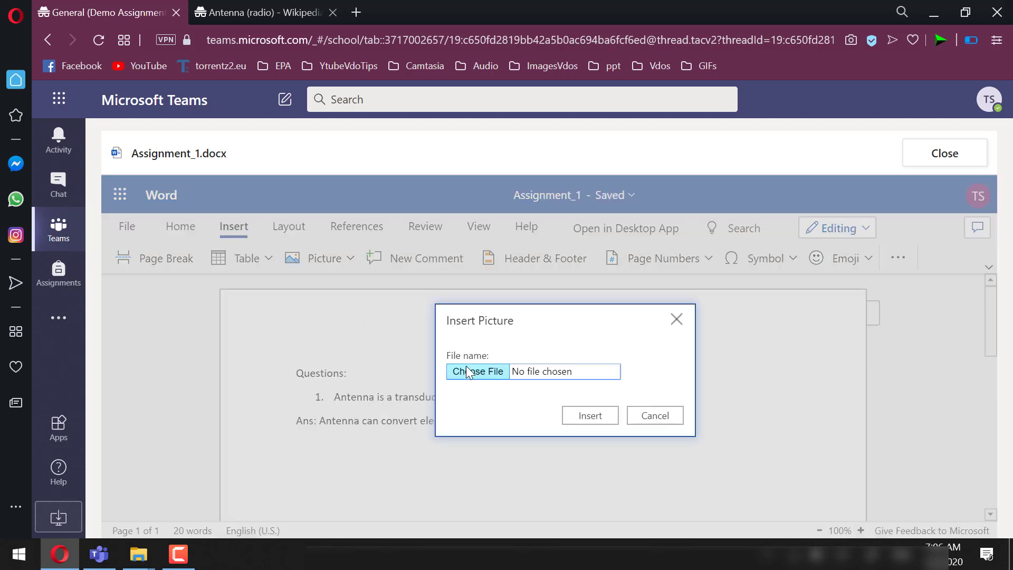
{"action": "left_click", "coordinate": [656, 416]}
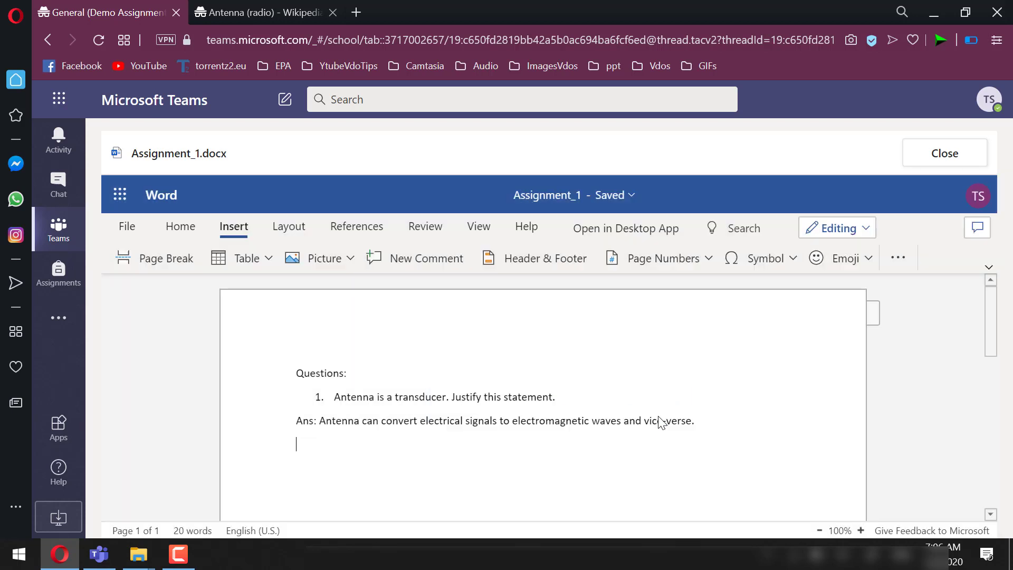
Insert a grinning-face emoji on the empty line below the answer
{"action": "scroll", "coordinate": [455, 452], "scroll_direction": "down", "scroll_amount": 1}
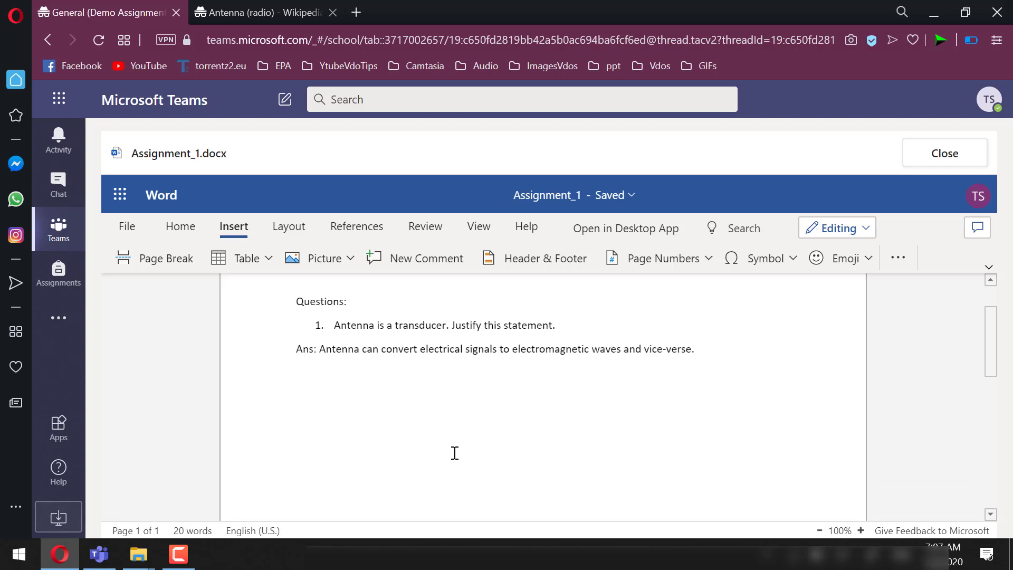
{"action": "scroll", "coordinate": [454, 453], "scroll_direction": "up", "scroll_amount": 1}
{"action": "left_click", "coordinate": [843, 258]}
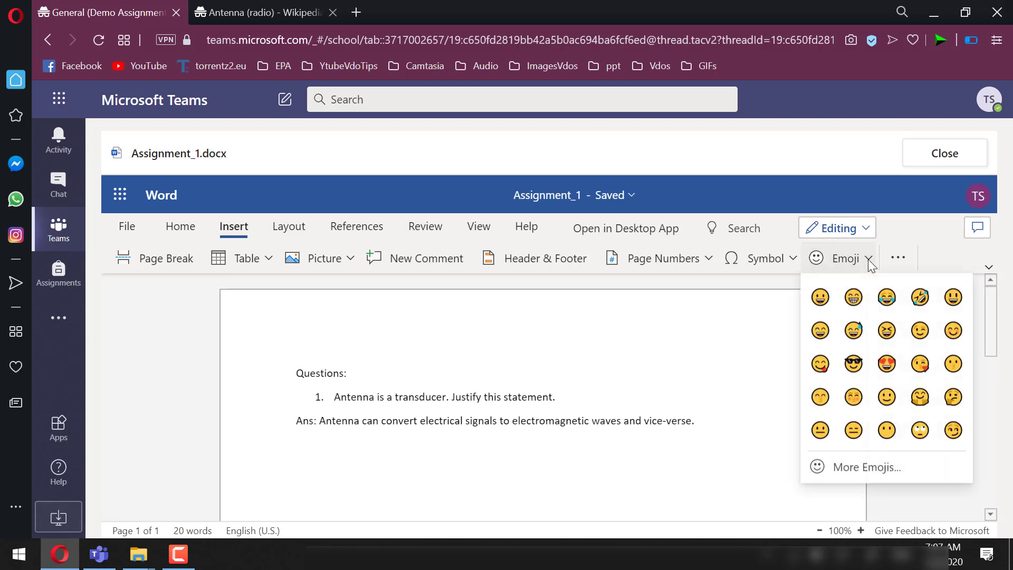
{"action": "left_click", "coordinate": [819, 298]}
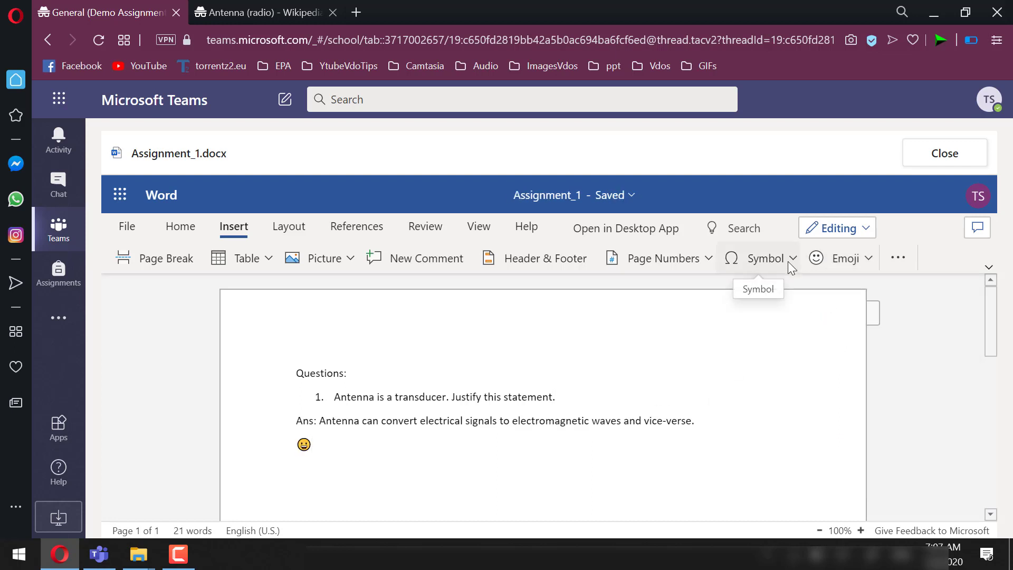
Close the document and review the Rubric_demo grading criteria
{"action": "left_click", "coordinate": [945, 154]}
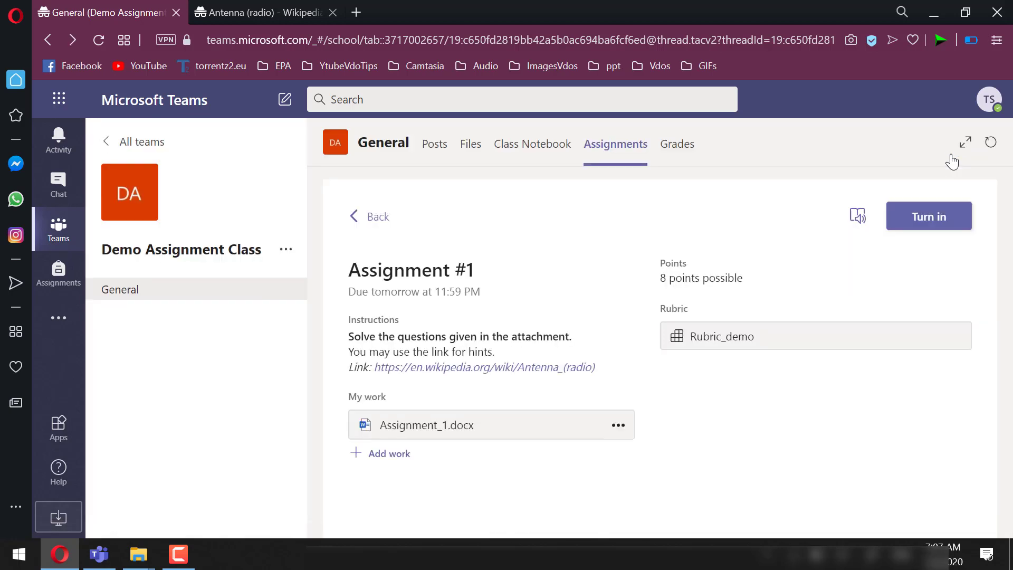
{"action": "left_click", "coordinate": [732, 335]}
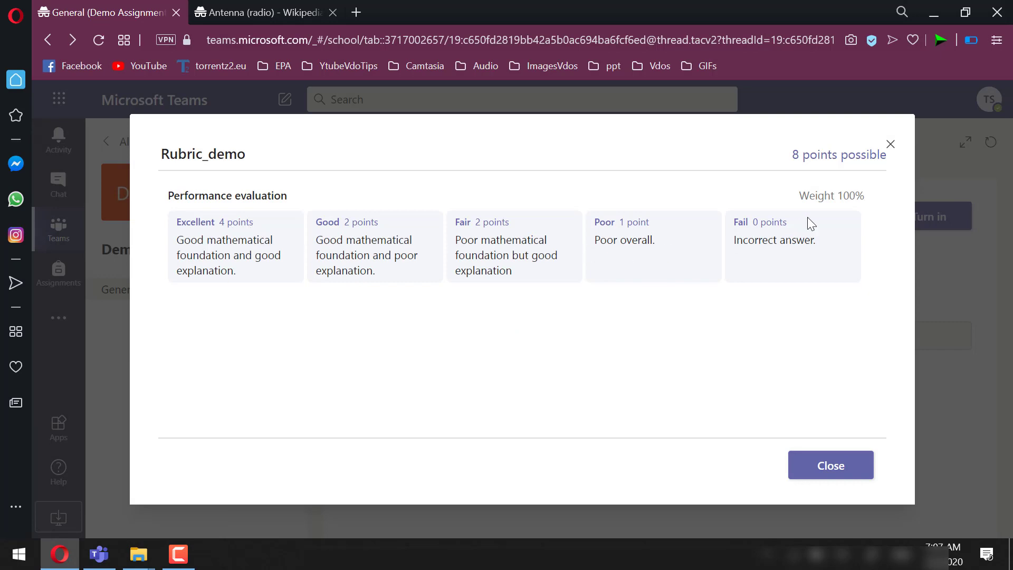
{"action": "left_click", "coordinate": [833, 466]}
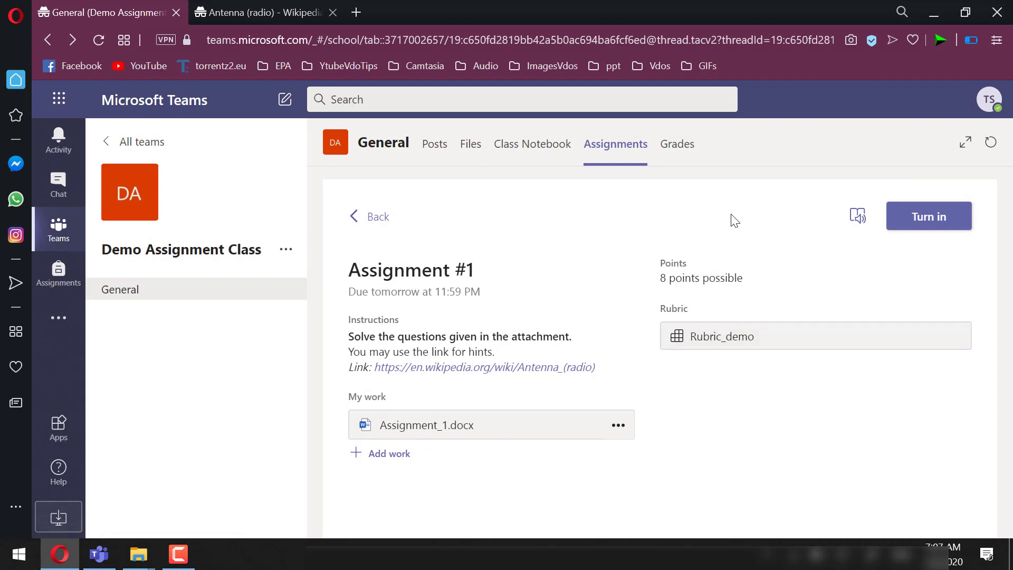
Turn in Assignment #1 as the student, then switch to the teacher's Teams app
{"action": "left_click", "coordinate": [946, 216]}
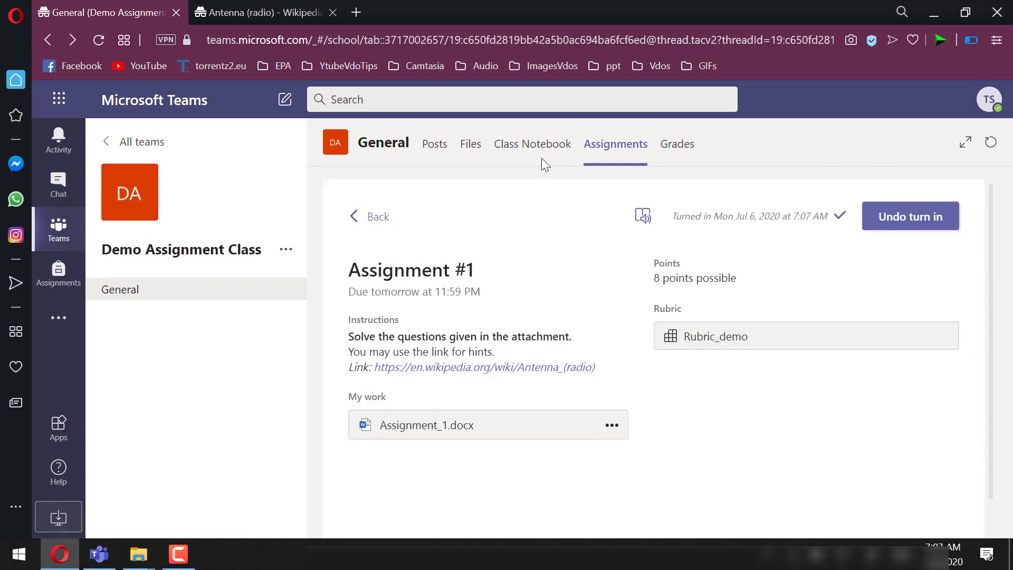
{"action": "left_click", "coordinate": [439, 158]}
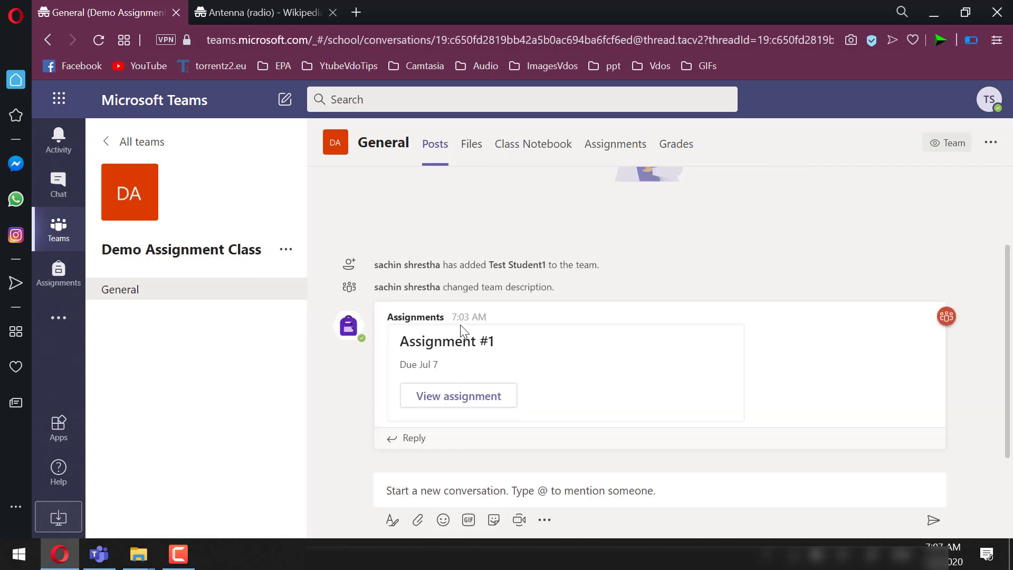
{"action": "left_click", "coordinate": [99, 554]}
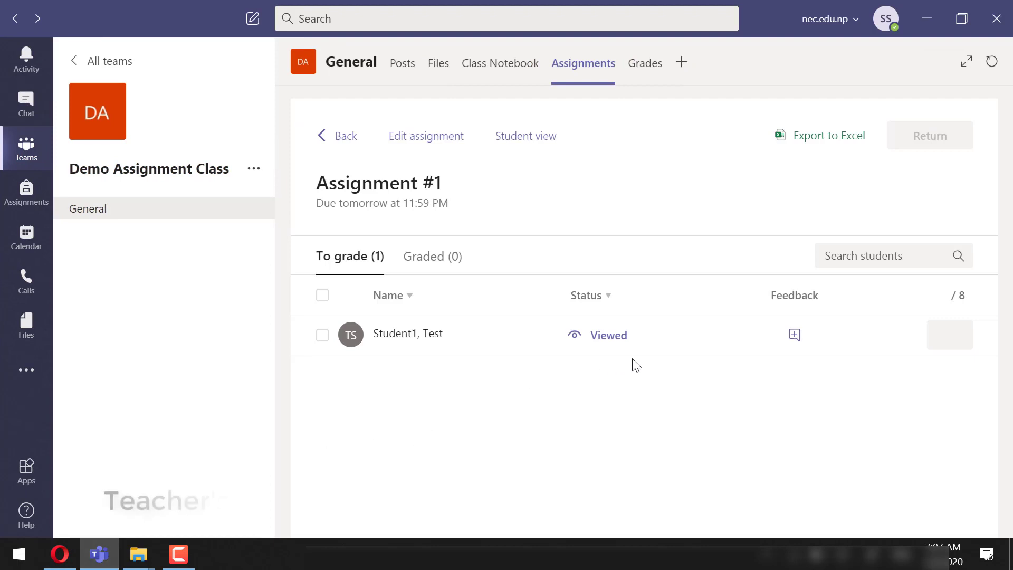
Refresh and open the student's turned-in Assignment_1.docx for editing inside Teams
{"action": "left_click", "coordinate": [991, 67]}
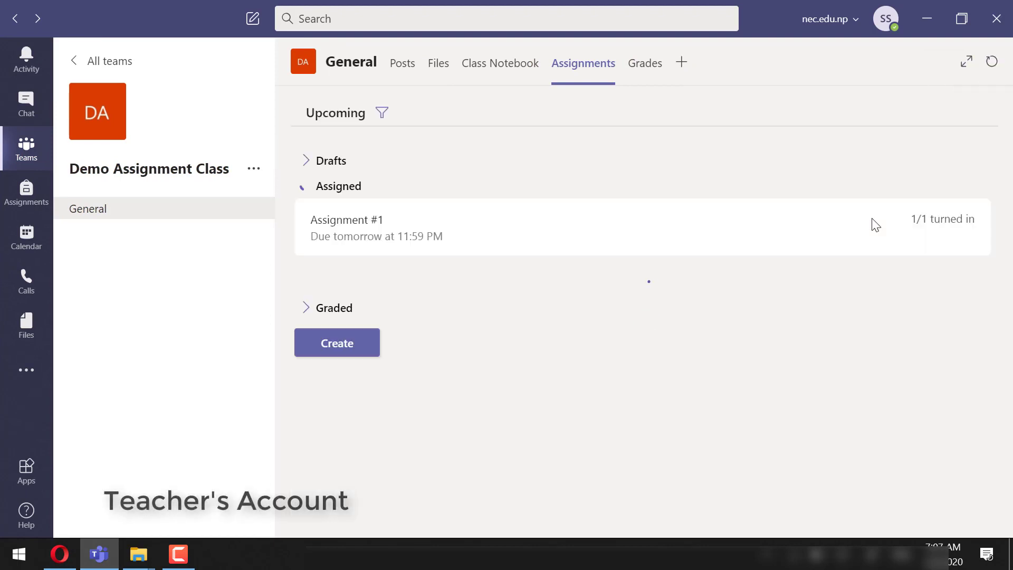
{"action": "left_click", "coordinate": [403, 65]}
{"action": "left_click", "coordinate": [468, 394]}
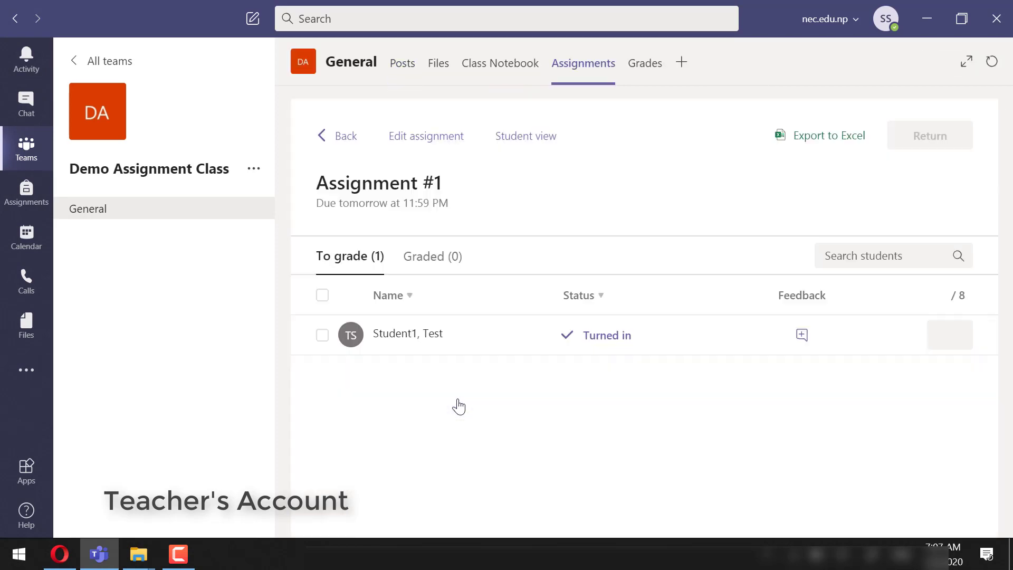
{"action": "left_click", "coordinate": [614, 350]}
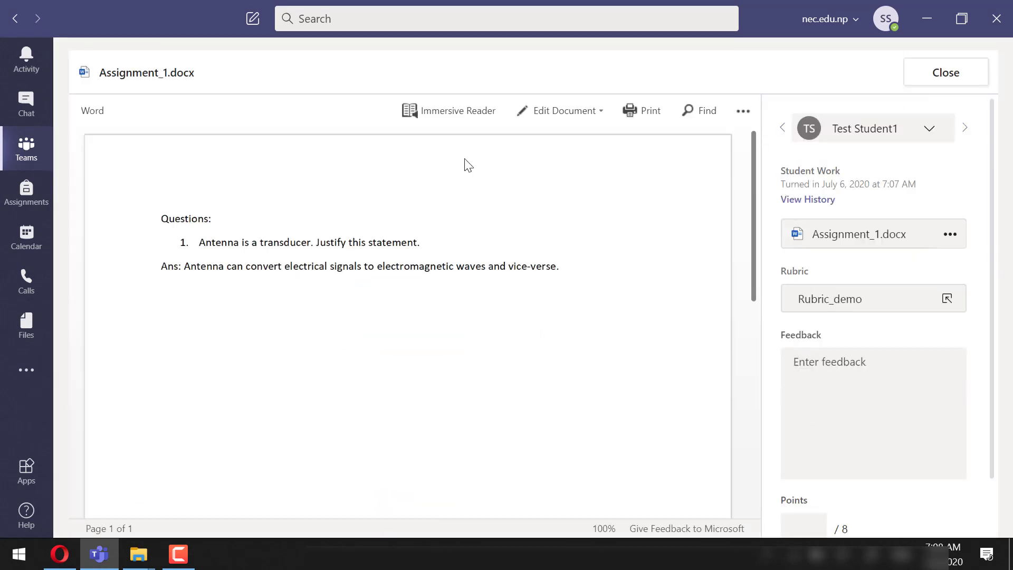
{"action": "left_click", "coordinate": [564, 110]}
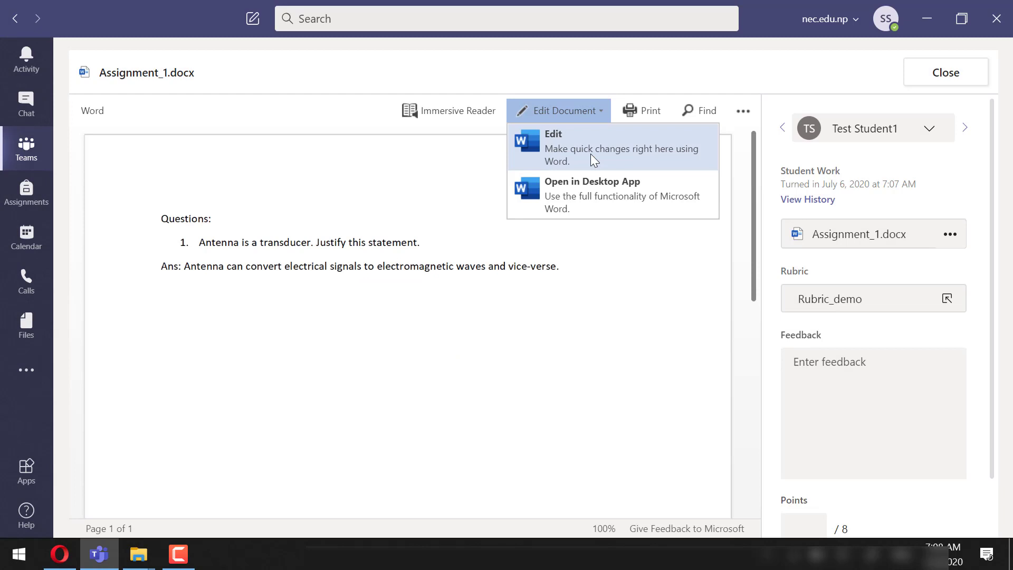
{"action": "left_click", "coordinate": [591, 153]}
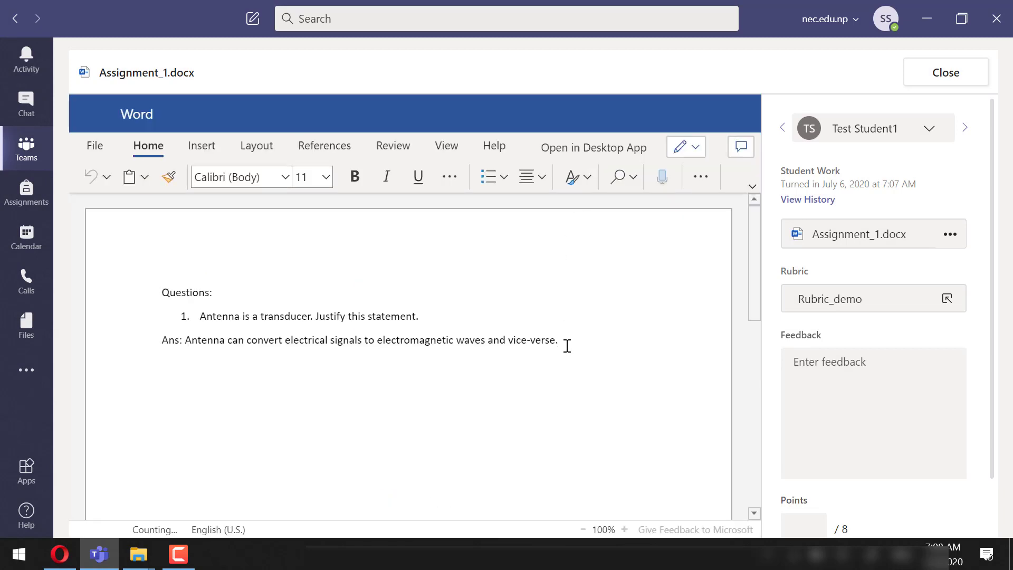
Add the red note '(No mathematical foundation)' on a new line below the answer
{"action": "left_click", "coordinate": [567, 346]}
{"action": "key", "text": "Return"}
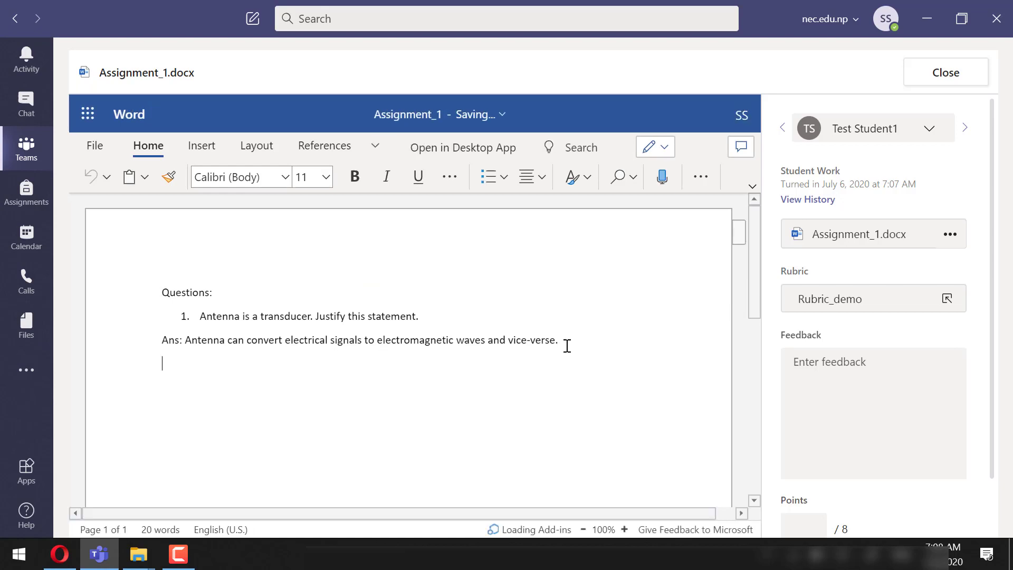
{"action": "left_click", "coordinate": [451, 172]}
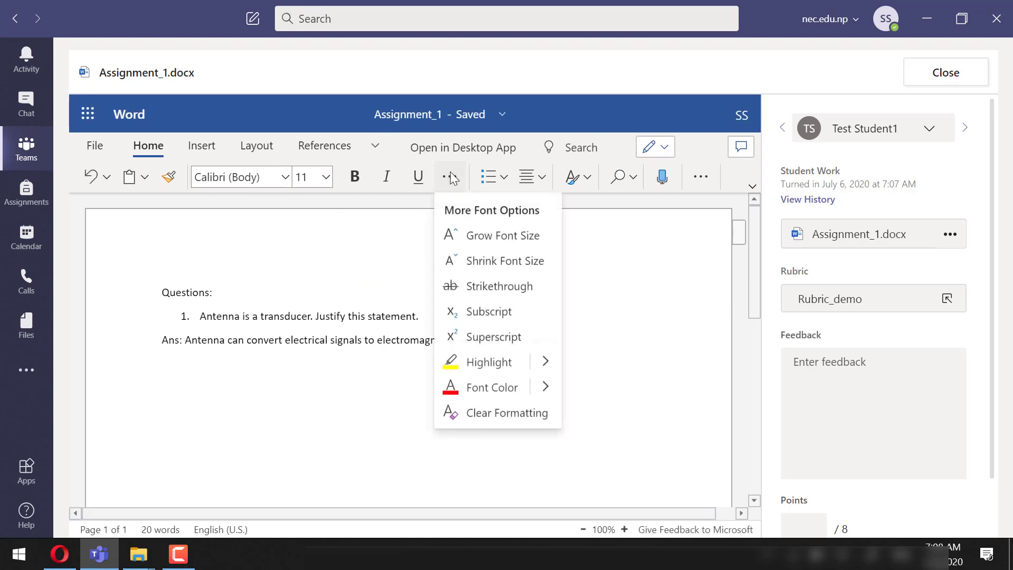
{"action": "left_click", "coordinate": [480, 386]}
{"action": "type", "text": "(No mathematical foundation)"}
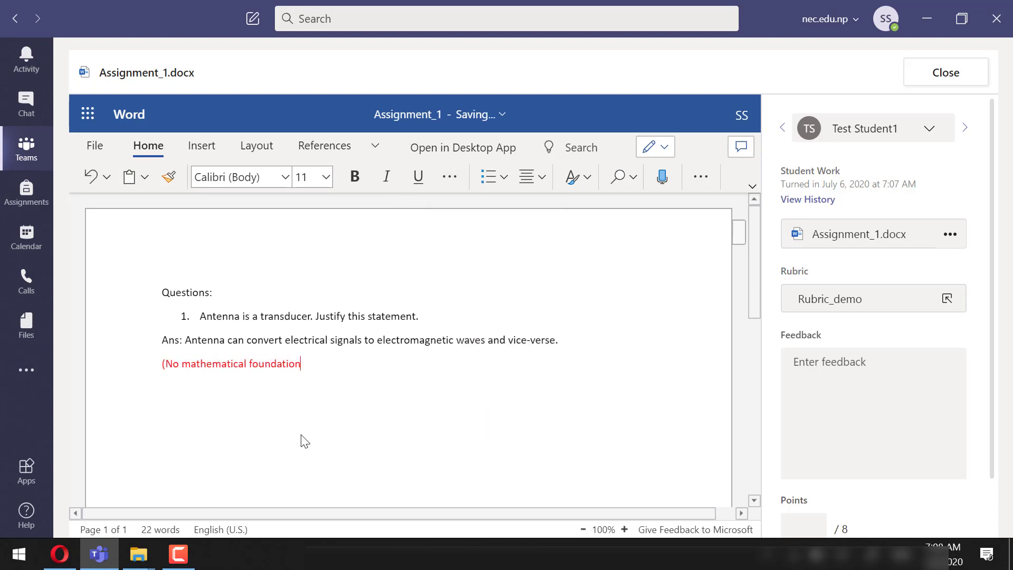
{"action": "scroll", "coordinate": [541, 382], "scroll_direction": "down", "scroll_amount": 1}
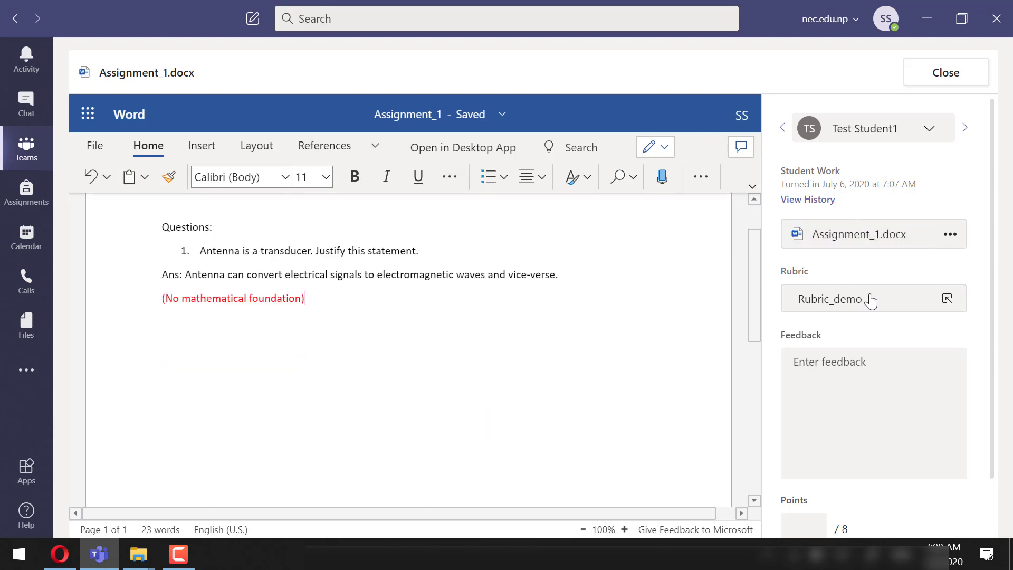
Score the work Fair (4/8) on Rubric_demo, commenting 'Please have some mathematical analysis too.'
{"action": "left_click", "coordinate": [918, 296]}
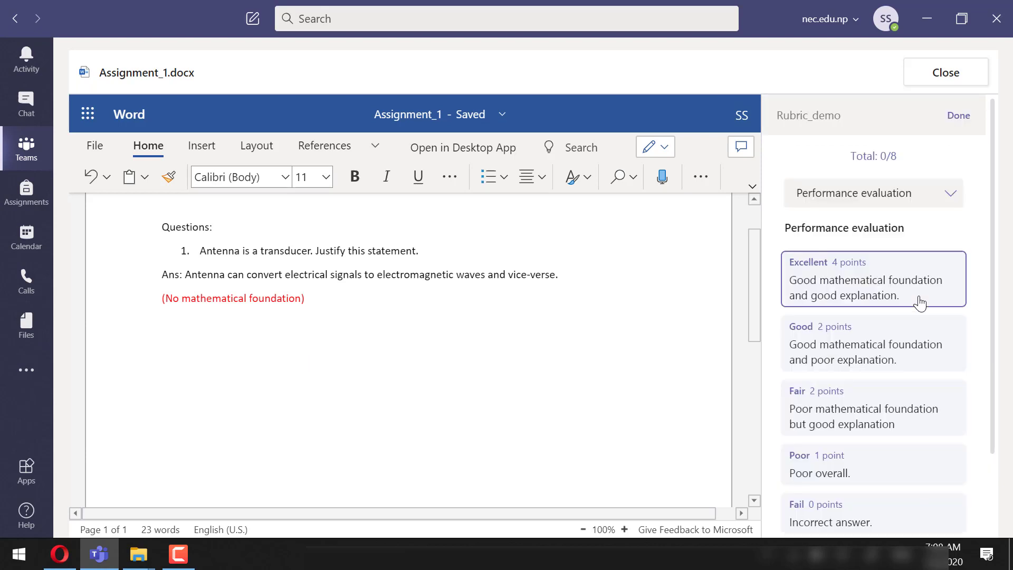
{"action": "left_click", "coordinate": [852, 413]}
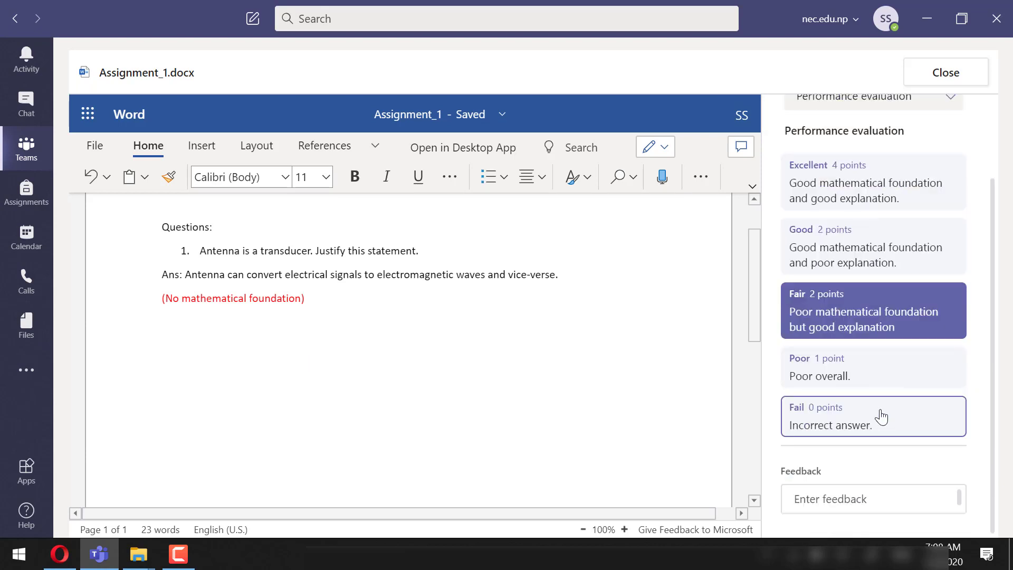
{"action": "left_click", "coordinate": [862, 498]}
{"action": "type", "text": "Please have some mathematical analysis too."}
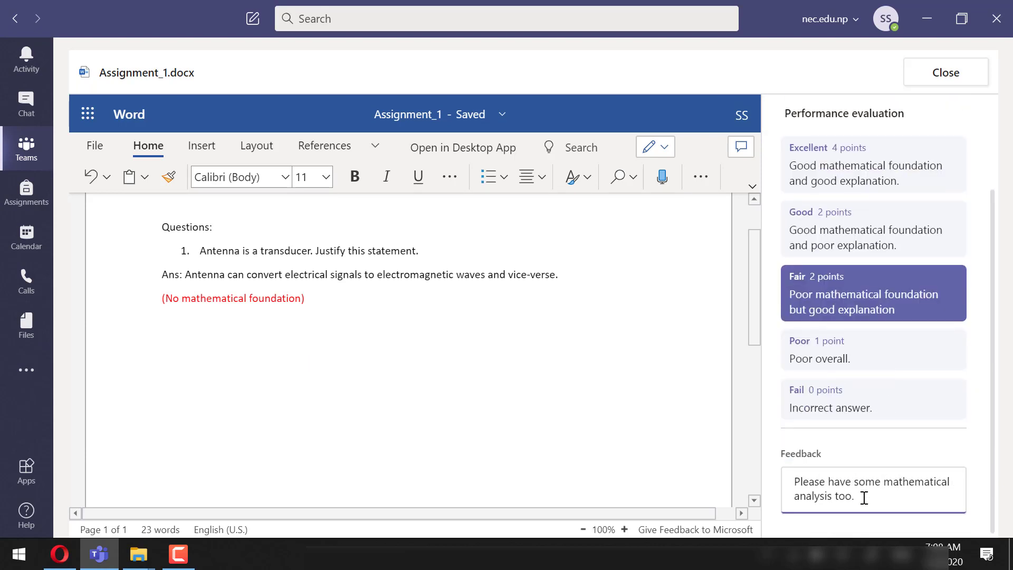
{"action": "scroll", "coordinate": [871, 501], "scroll_direction": "up", "scroll_amount": 3}
{"action": "left_click", "coordinate": [945, 73]}
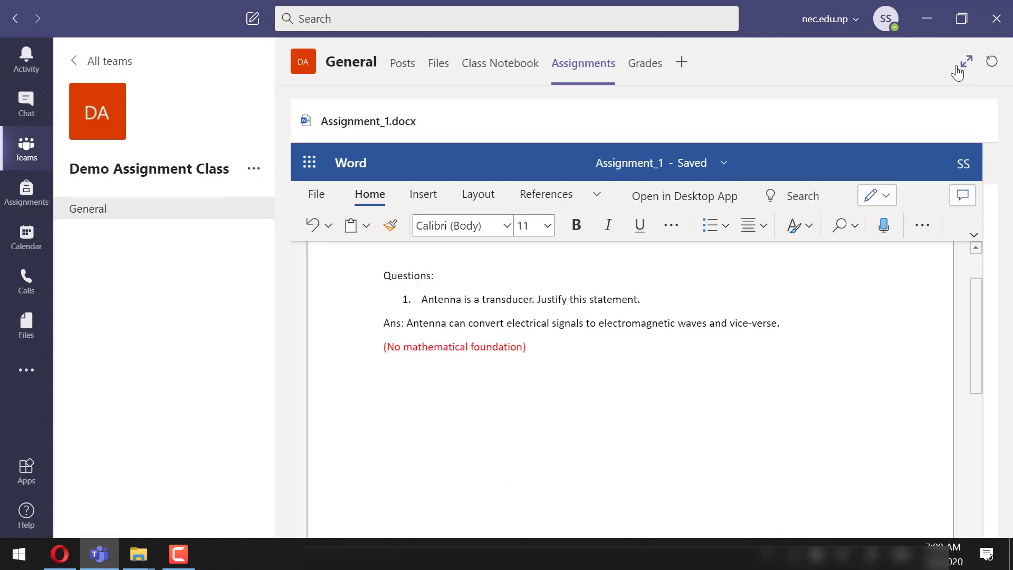
Add overall feedback 'Just Ok.', return the work to the student, and view the Graded list
{"action": "left_click", "coordinate": [616, 340]}
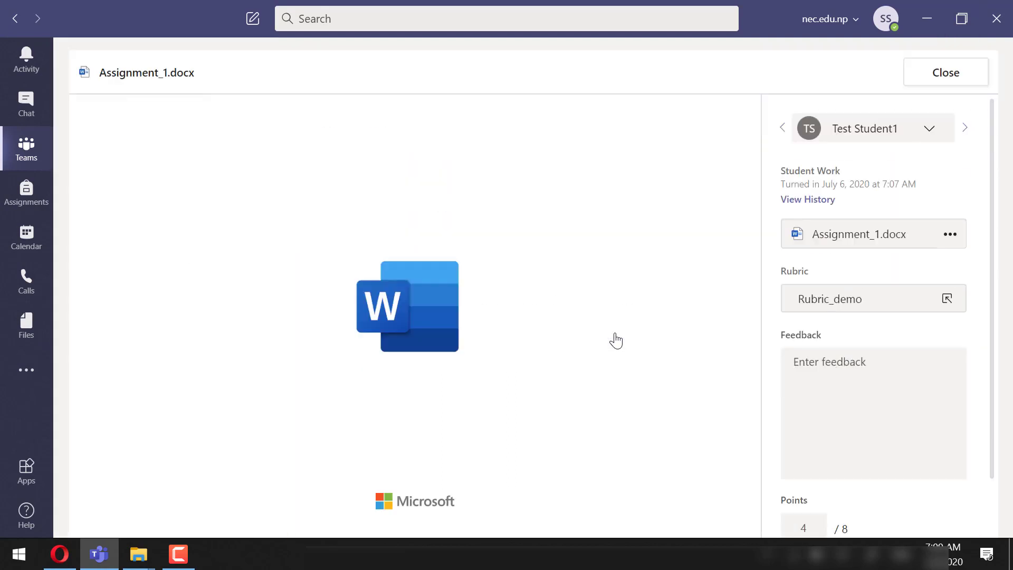
{"action": "left_click", "coordinate": [868, 387]}
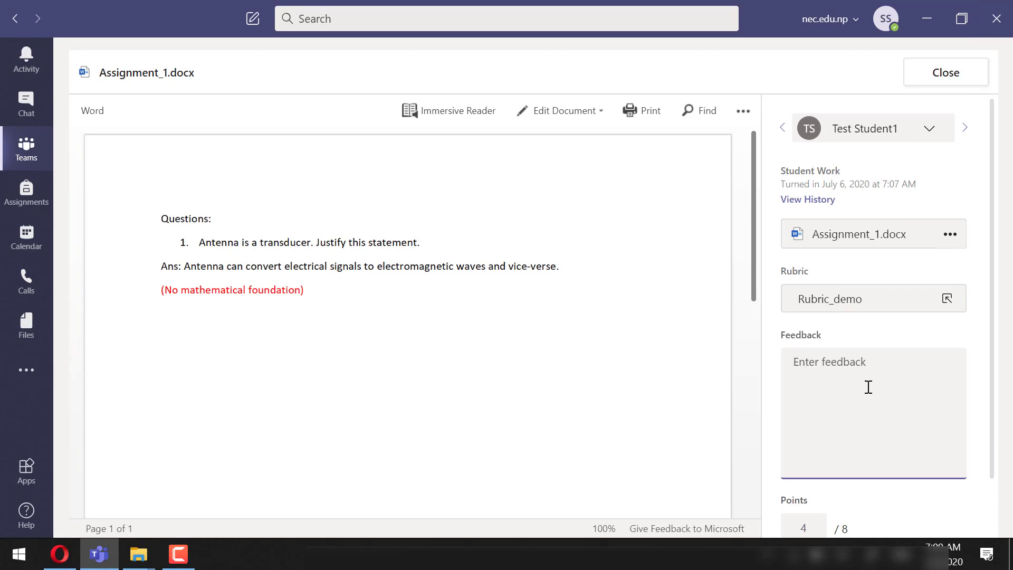
{"action": "type", "text": "Just Ok."}
{"action": "scroll", "coordinate": [868, 387], "scroll_direction": "down", "scroll_amount": 2}
{"action": "left_click", "coordinate": [812, 512]}
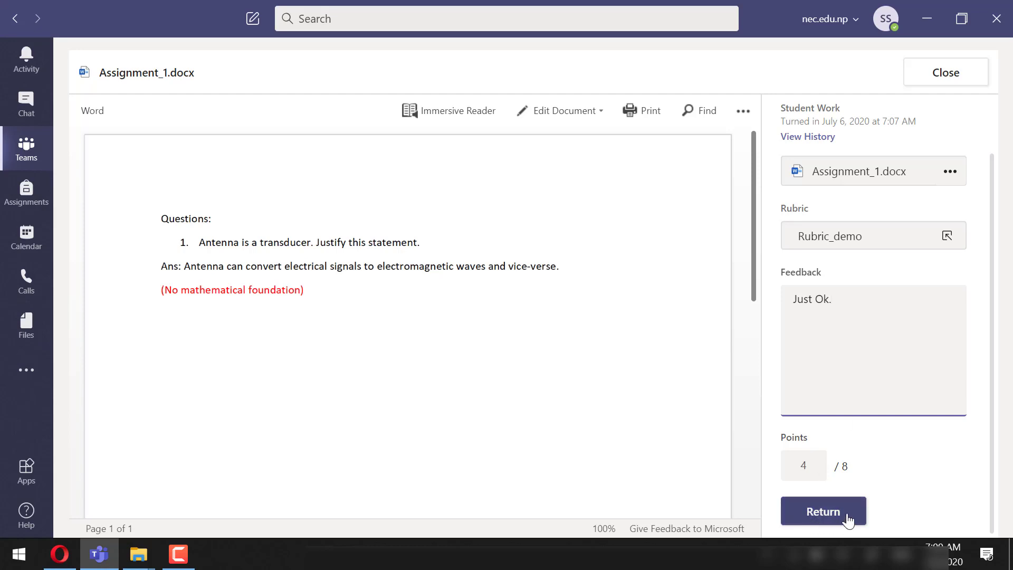
{"action": "left_click", "coordinate": [847, 519]}
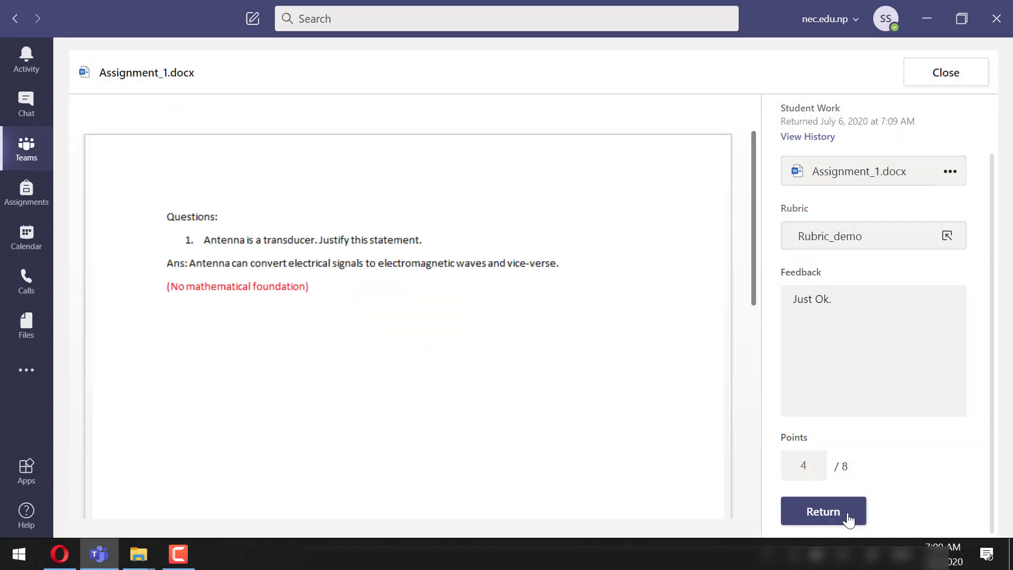
{"action": "left_click", "coordinate": [958, 75]}
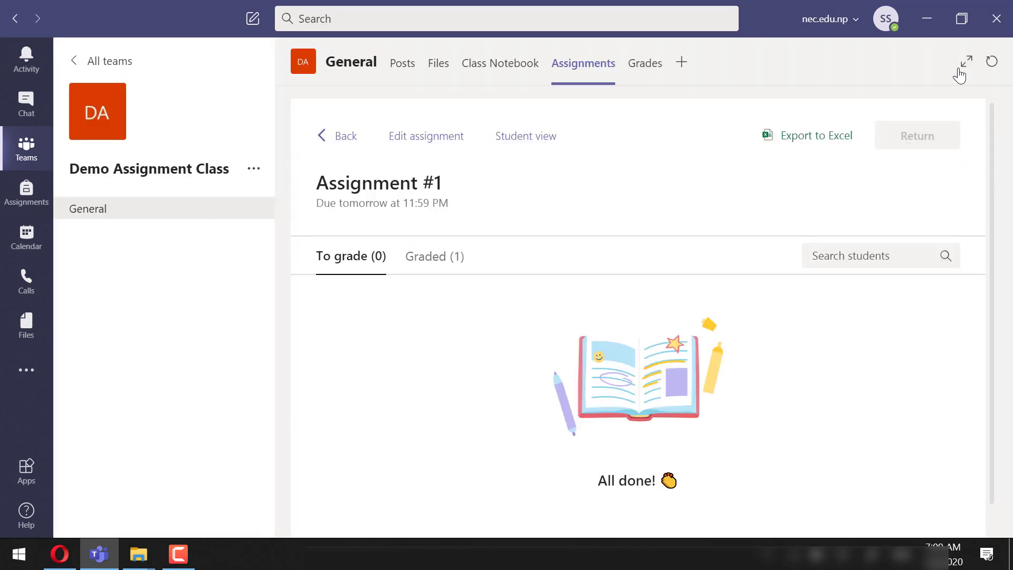
{"action": "left_click", "coordinate": [449, 259]}
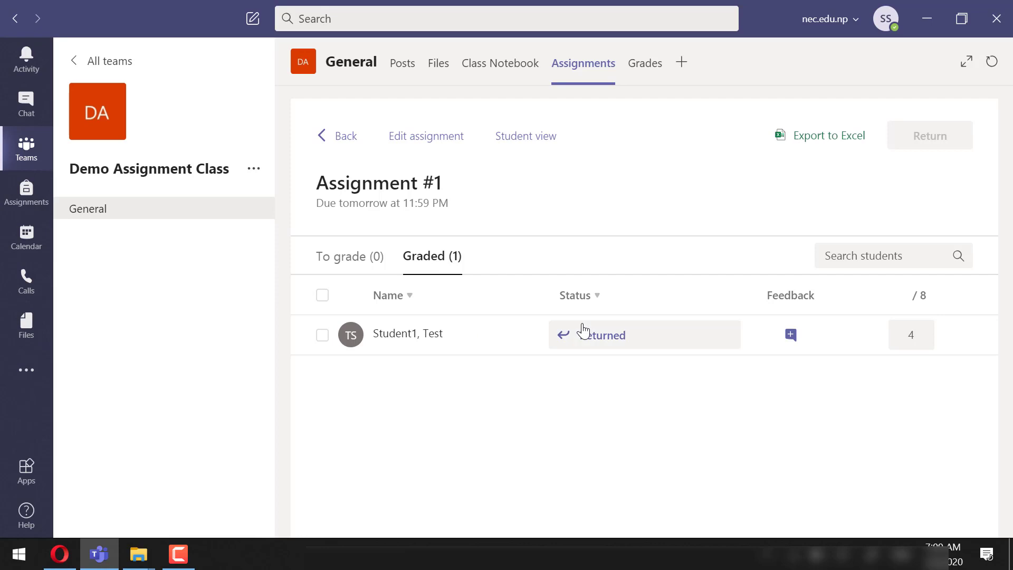
As the student, open the returned Assignment #1 from Chat, check the 4/8 grade, then go to Posts
{"action": "left_click", "coordinate": [59, 554]}
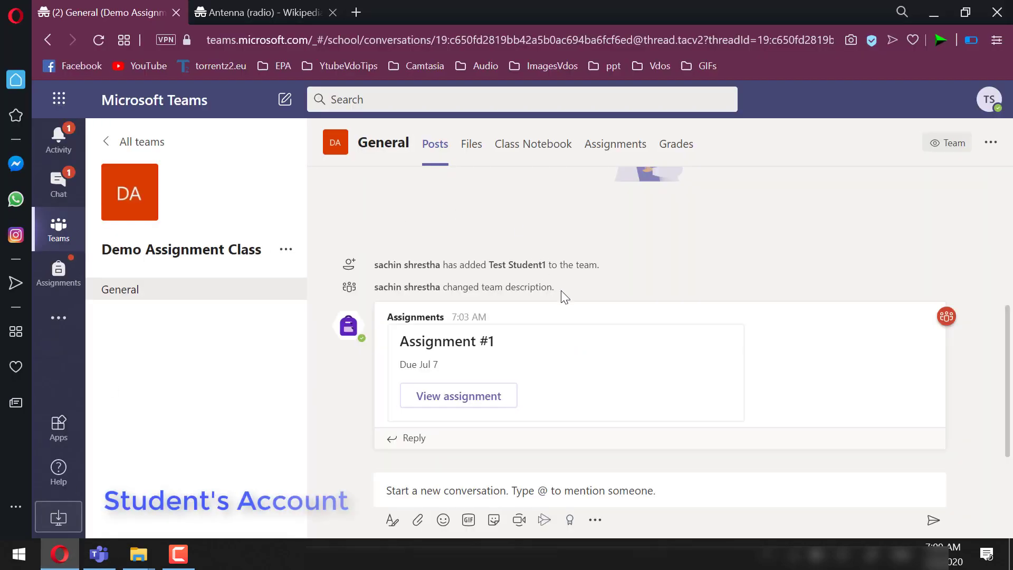
{"action": "left_click", "coordinate": [65, 186]}
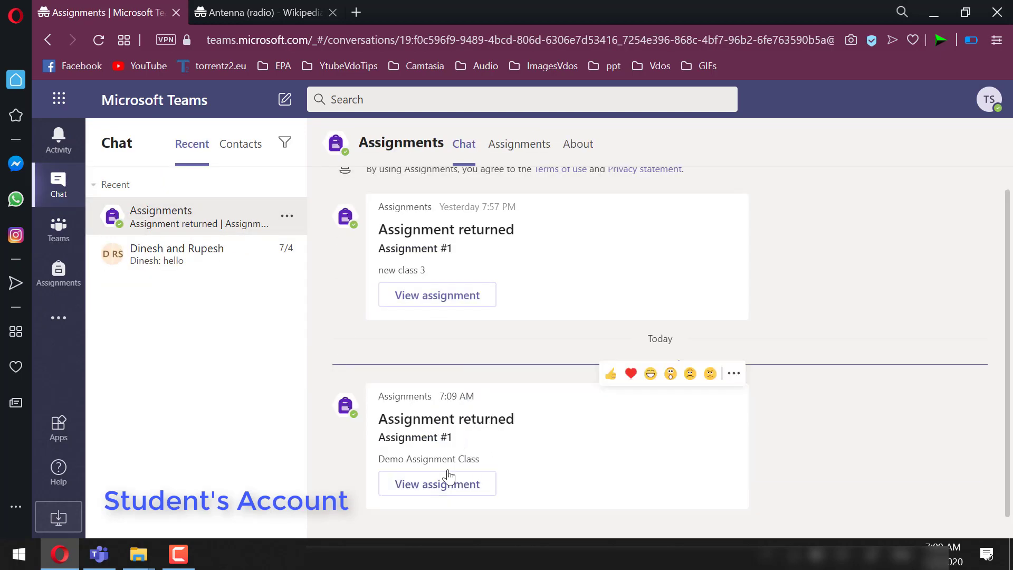
{"action": "left_click", "coordinate": [457, 484]}
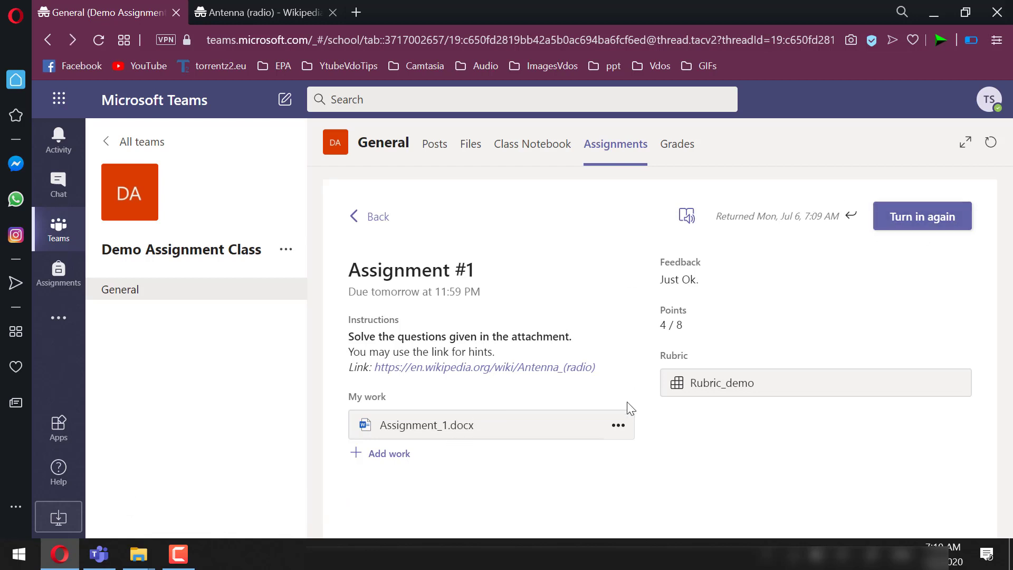
{"action": "left_click", "coordinate": [680, 151]}
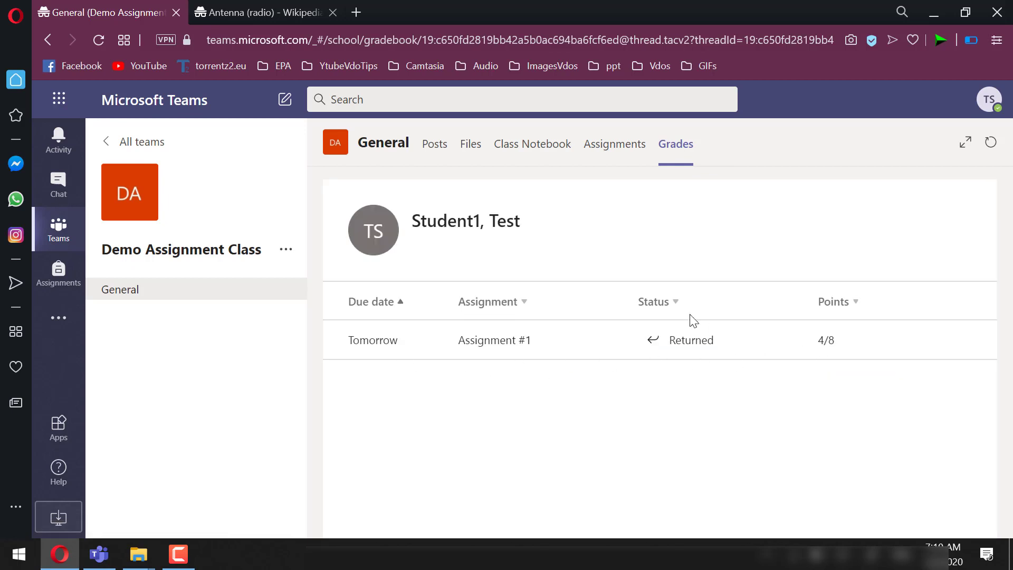
{"action": "left_click", "coordinate": [434, 148]}
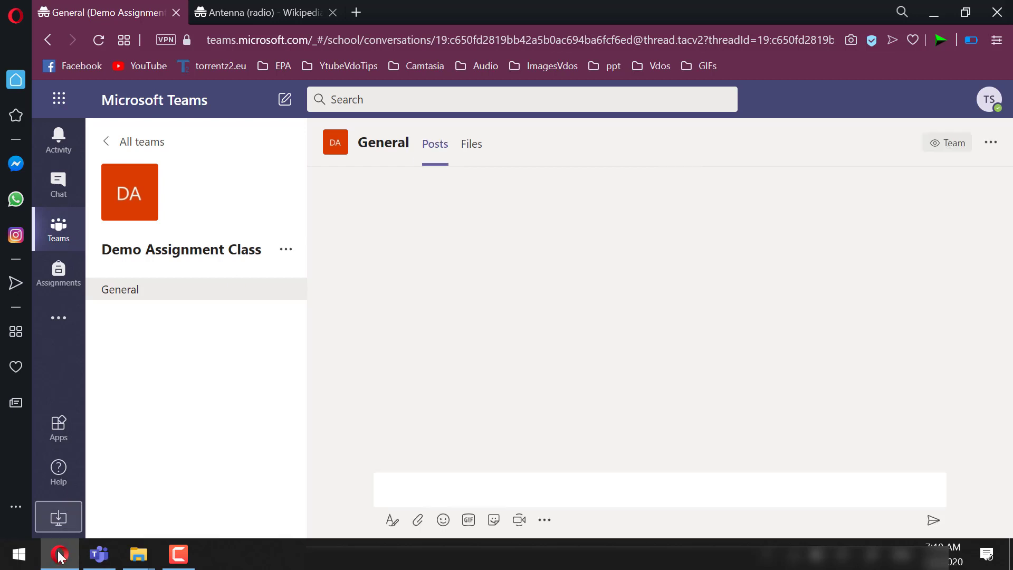
Export the class gradebook to 'Demo Assignment Class grades - 07-06-2020, 7-10 AM.csv' and show it in Downloads
{"action": "left_click", "coordinate": [99, 555]}
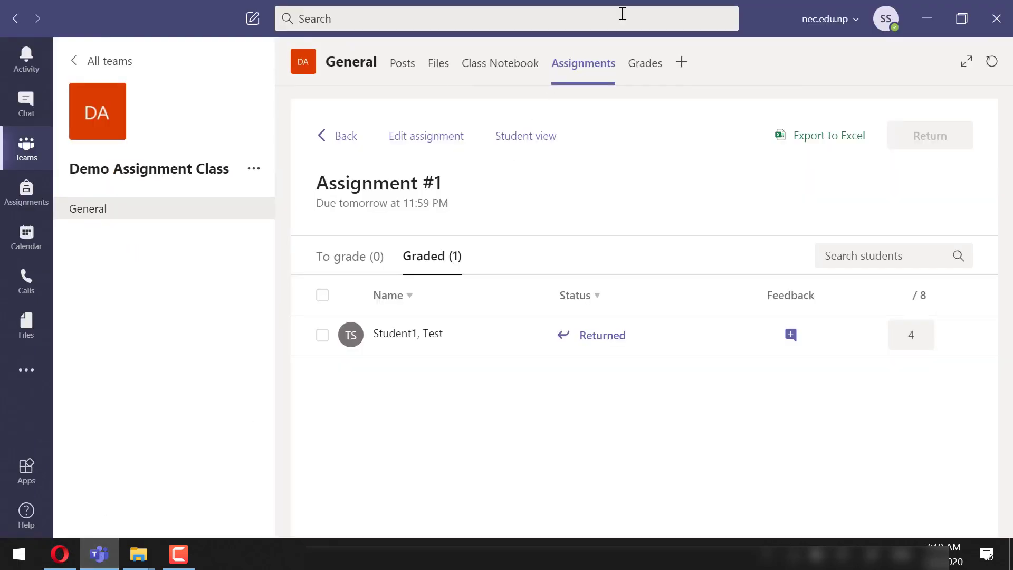
{"action": "left_click", "coordinate": [648, 71]}
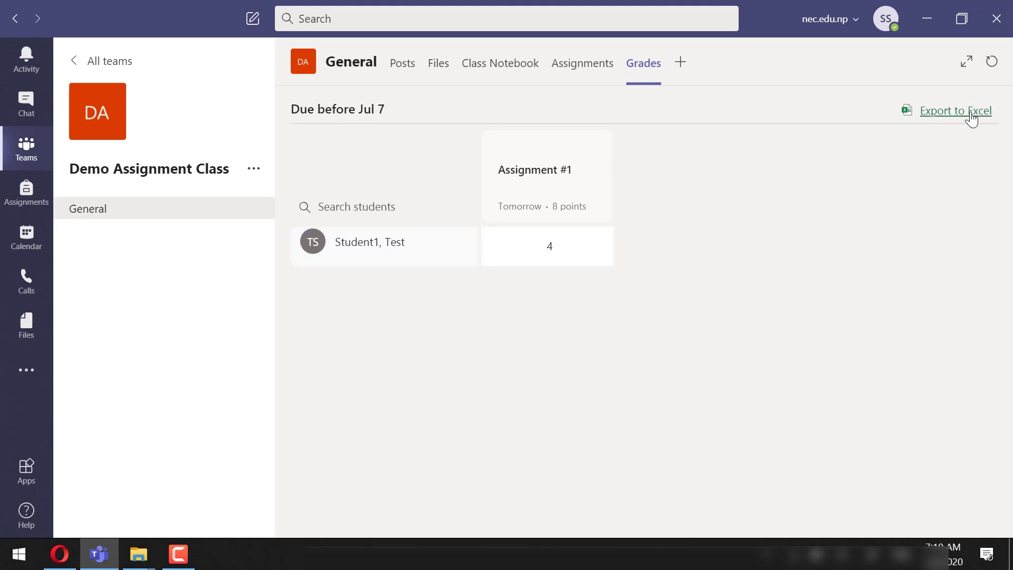
{"action": "left_click", "coordinate": [971, 112]}
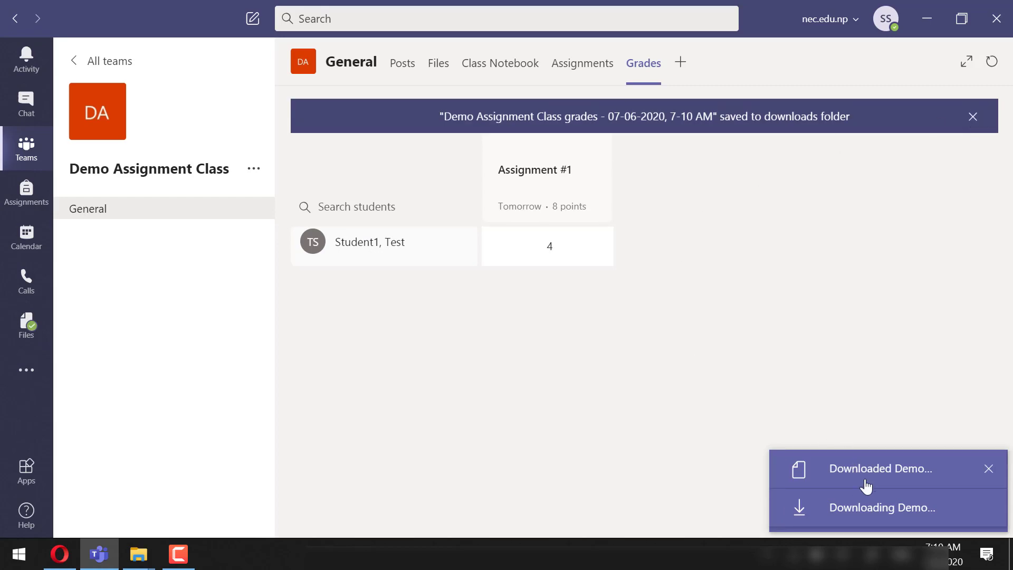
{"action": "left_click", "coordinate": [862, 510]}
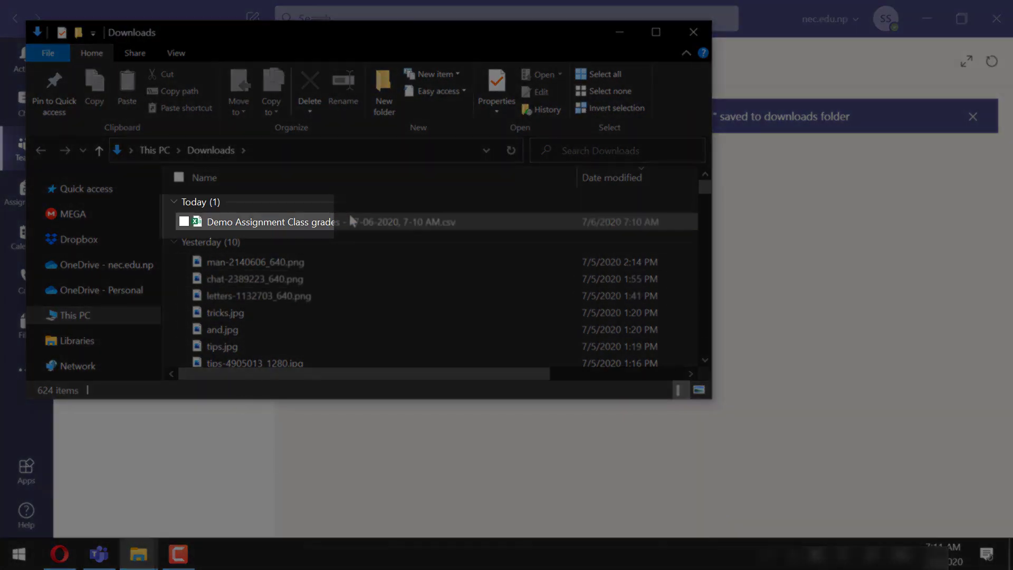
Check the grades CSV in Excel (4 of 8 points, 'Just Ok.' feedback), then minimize Excel and Downloads
{"action": "double_click", "coordinate": [350, 221]}
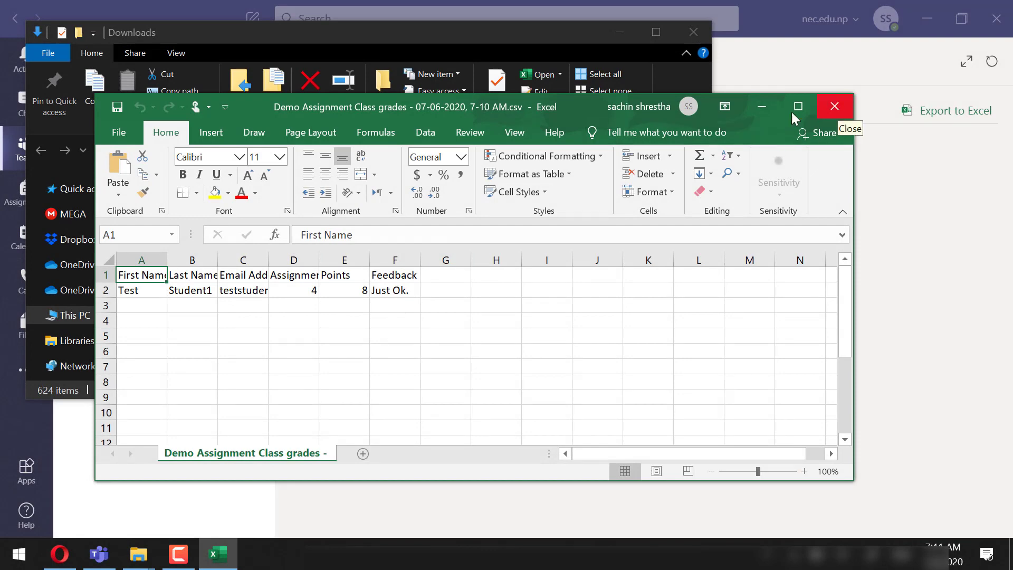
{"action": "left_click", "coordinate": [761, 107]}
{"action": "left_click", "coordinate": [616, 32]}
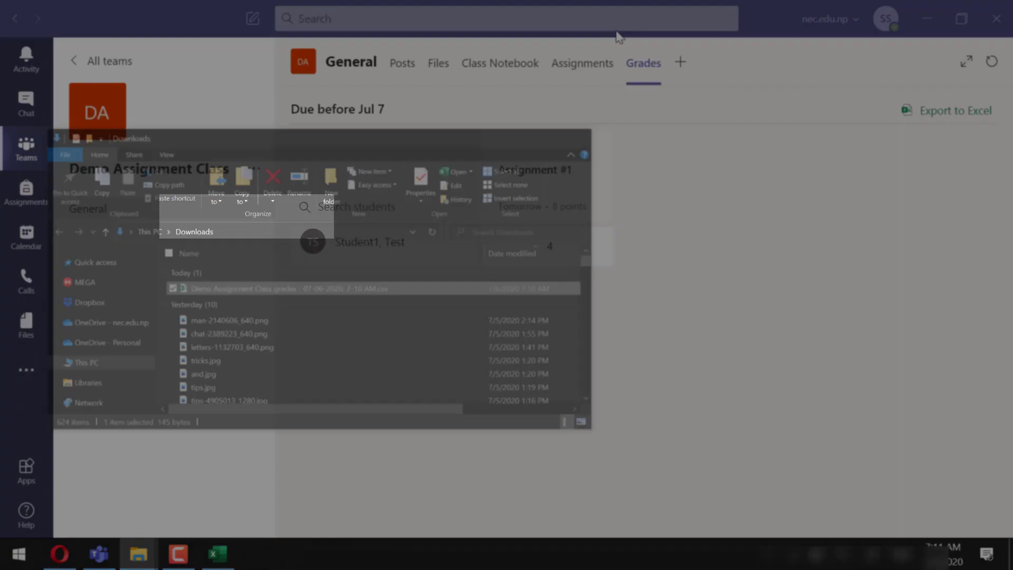